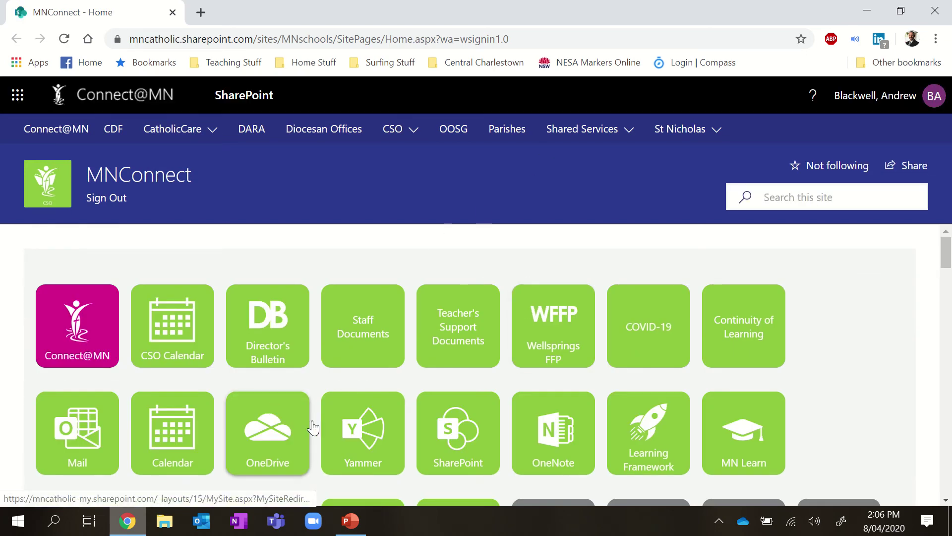
Open Compass from the Student info tile on the MNConnect home page
{"action": "scroll", "coordinate": [313, 426], "scroll_direction": "down", "scroll_amount": 2}
{"action": "left_click", "coordinate": [280, 433]}
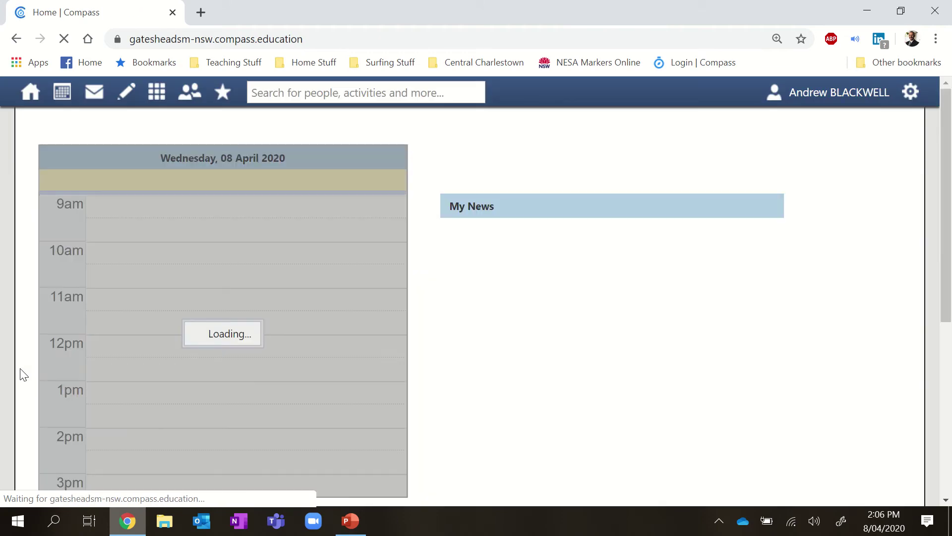
Go to Comment Bank Editor under Reporting & Assessment in the Teaching and Learning menu
{"action": "scroll", "coordinate": [24, 374], "scroll_direction": "down", "scroll_amount": 4}
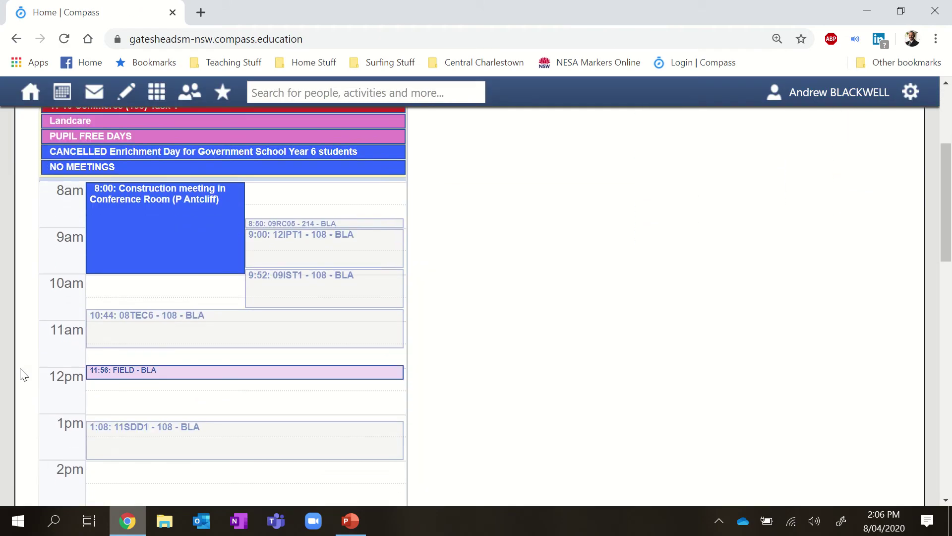
{"action": "scroll", "coordinate": [24, 374], "scroll_direction": "up", "scroll_amount": 4}
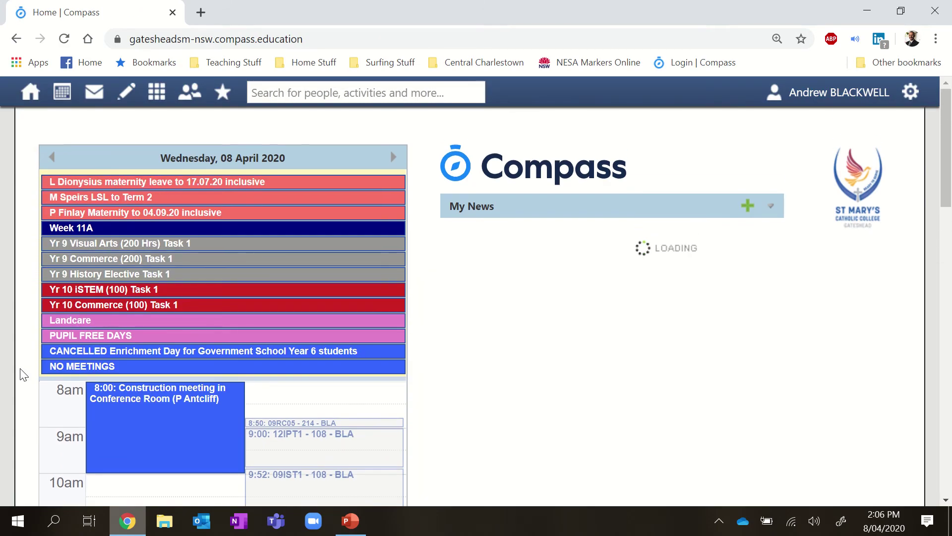
{"action": "left_click", "coordinate": [127, 93]}
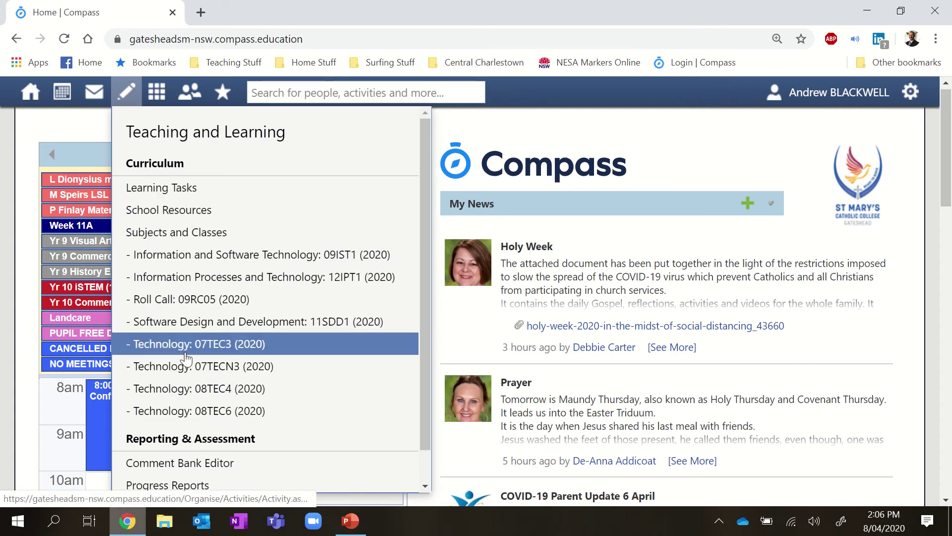
{"action": "scroll", "coordinate": [186, 354], "scroll_direction": "down", "scroll_amount": 1}
{"action": "left_click", "coordinate": [181, 428]}
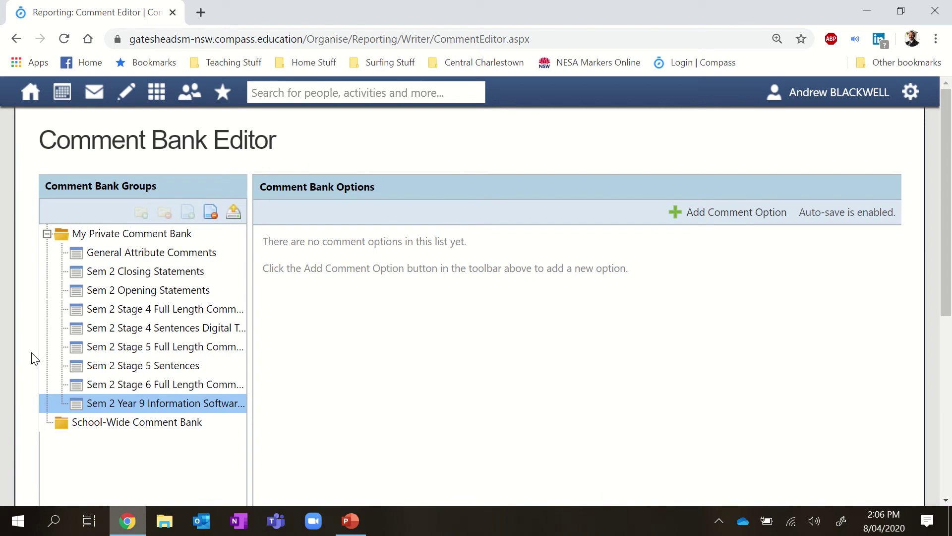
{"action": "left_click", "coordinate": [105, 425]}
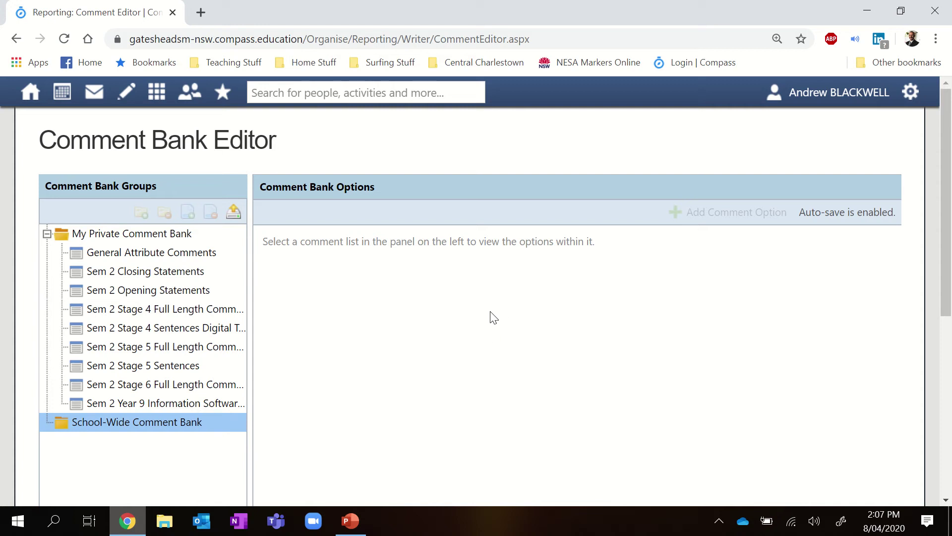
{"action": "left_click", "coordinate": [114, 235]}
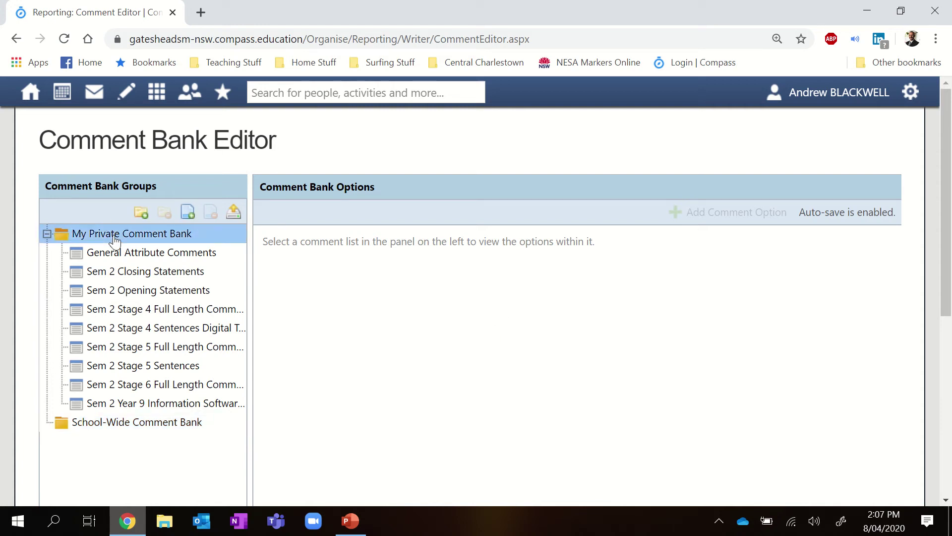
{"action": "left_click", "coordinate": [143, 255]}
{"action": "scroll", "coordinate": [420, 382], "scroll_direction": "down", "scroll_amount": 7}
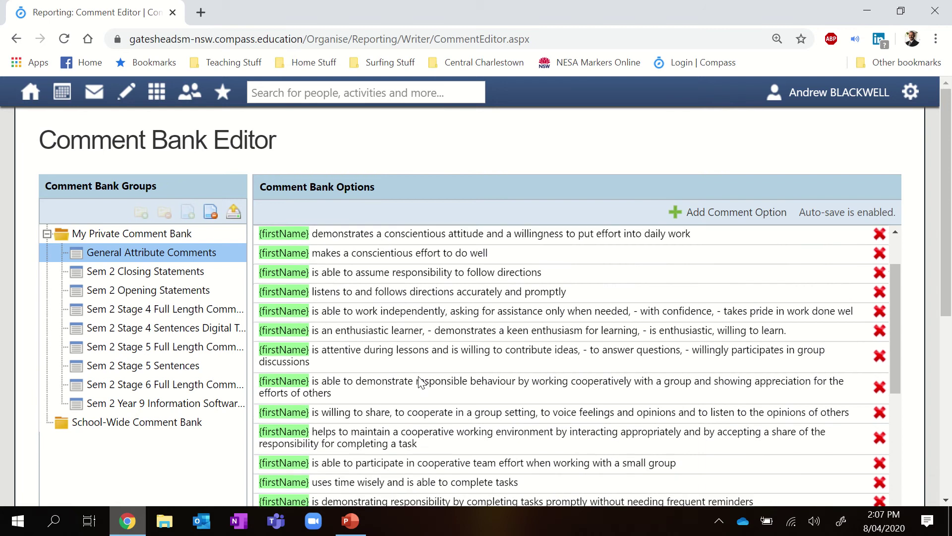
{"action": "scroll", "coordinate": [420, 382], "scroll_direction": "up", "scroll_amount": 7}
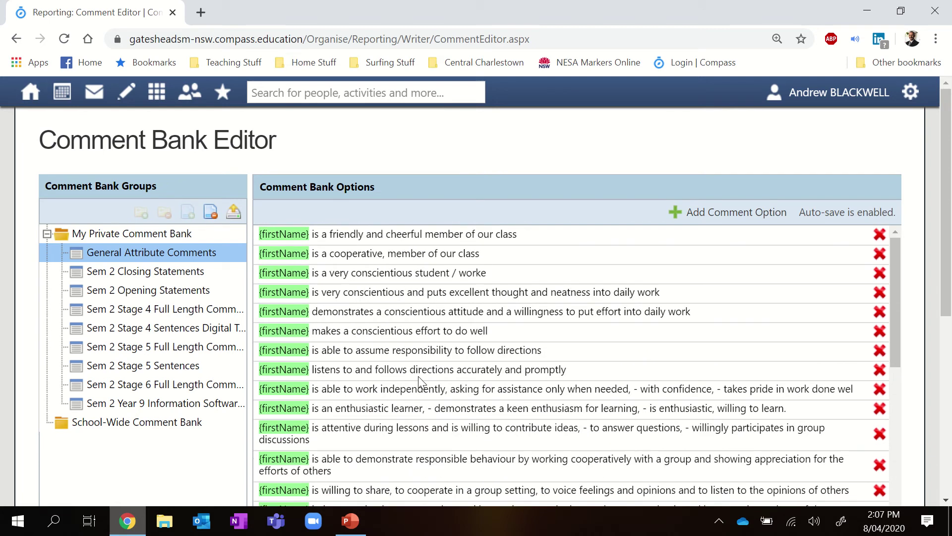
{"action": "left_click", "coordinate": [125, 271]}
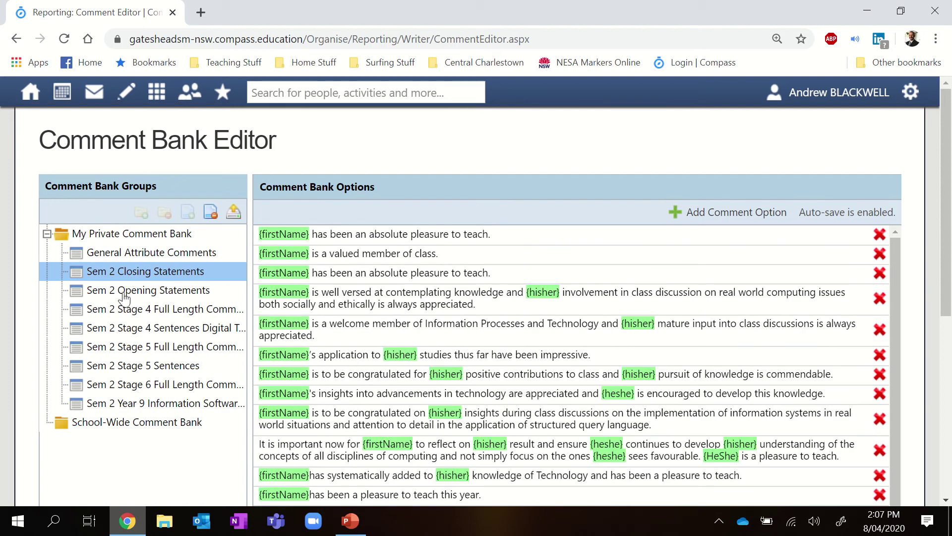
{"action": "left_click", "coordinate": [124, 292]}
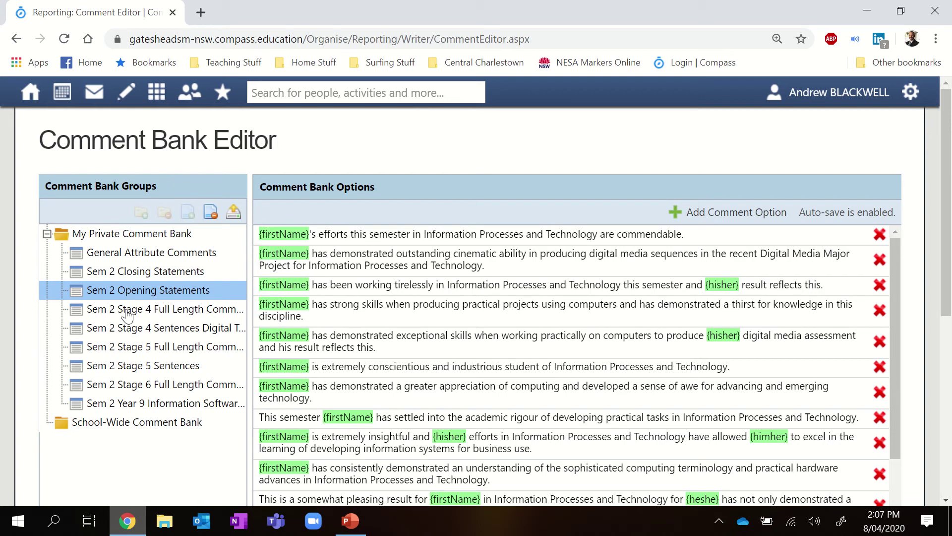
{"action": "left_click", "coordinate": [128, 311]}
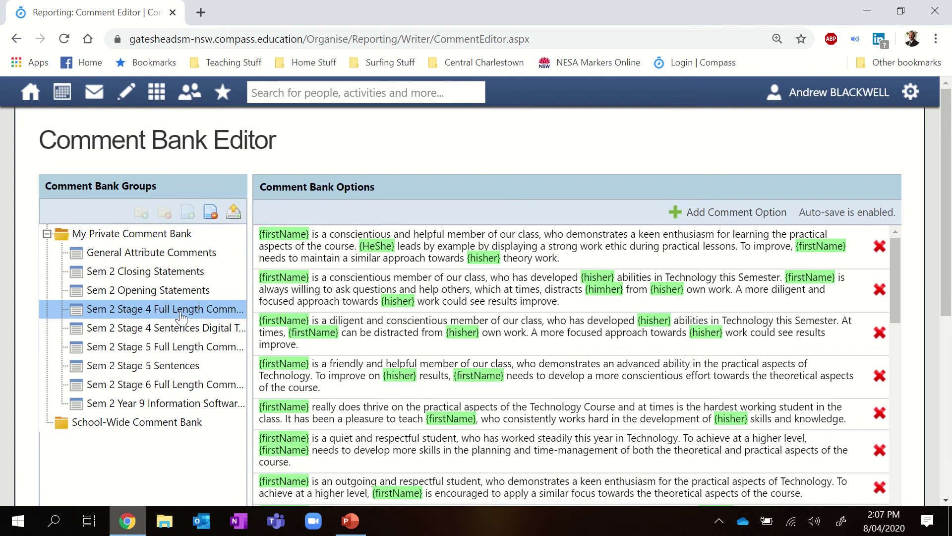
{"action": "left_click", "coordinate": [149, 332]}
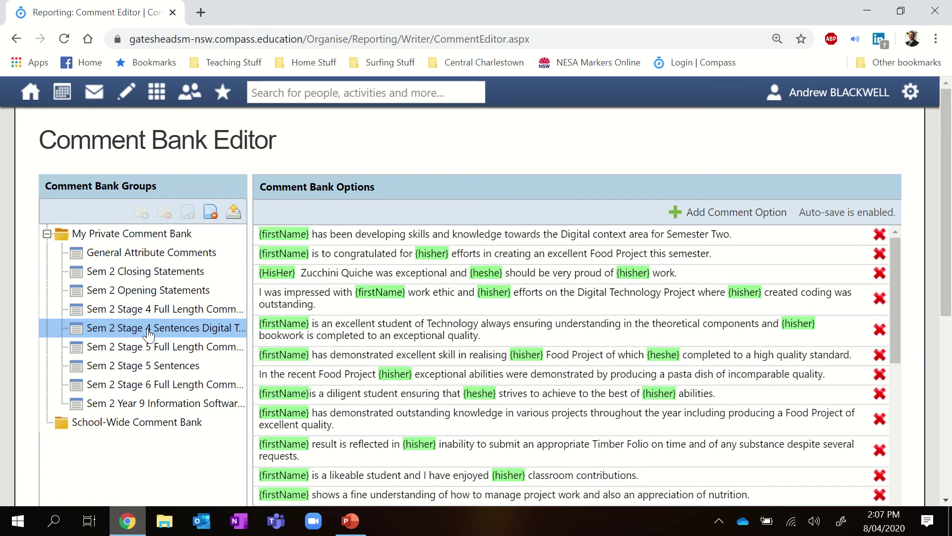
{"action": "scroll", "coordinate": [149, 334], "scroll_direction": "down", "scroll_amount": 1}
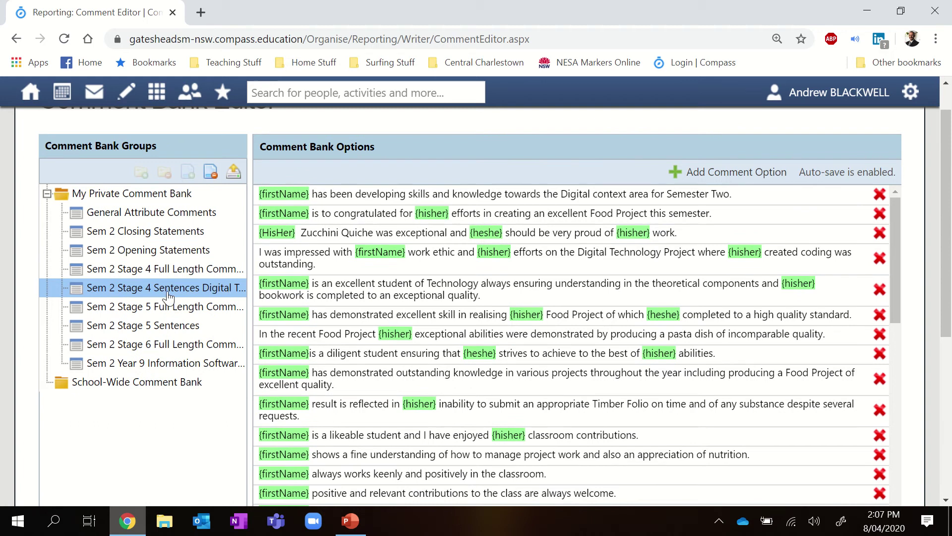
{"action": "left_click", "coordinate": [97, 200]}
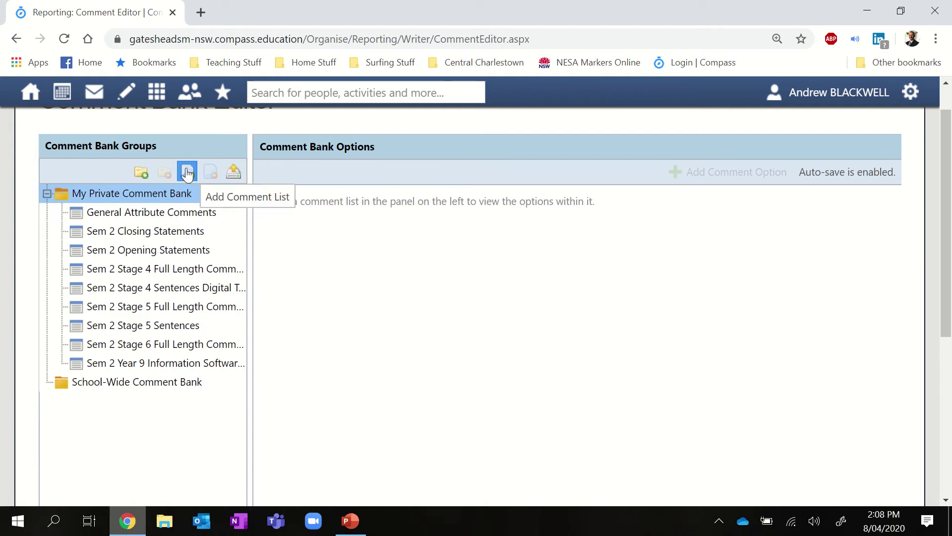
Create a private comment group named 'Semester 1 Comments' and add a new list inside it
{"action": "left_click", "coordinate": [140, 170]}
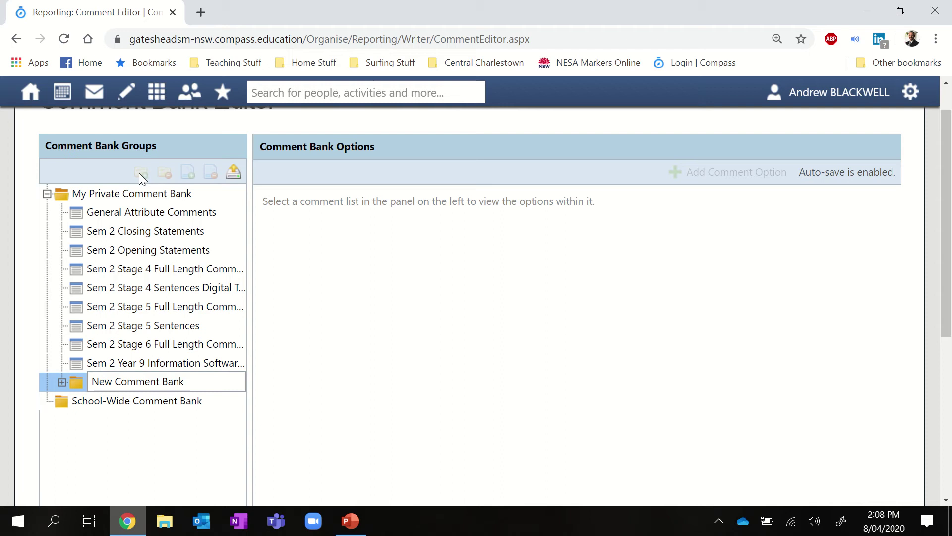
{"action": "left_click_drag", "start_coordinate": [196, 383], "coordinate": [71, 398]}
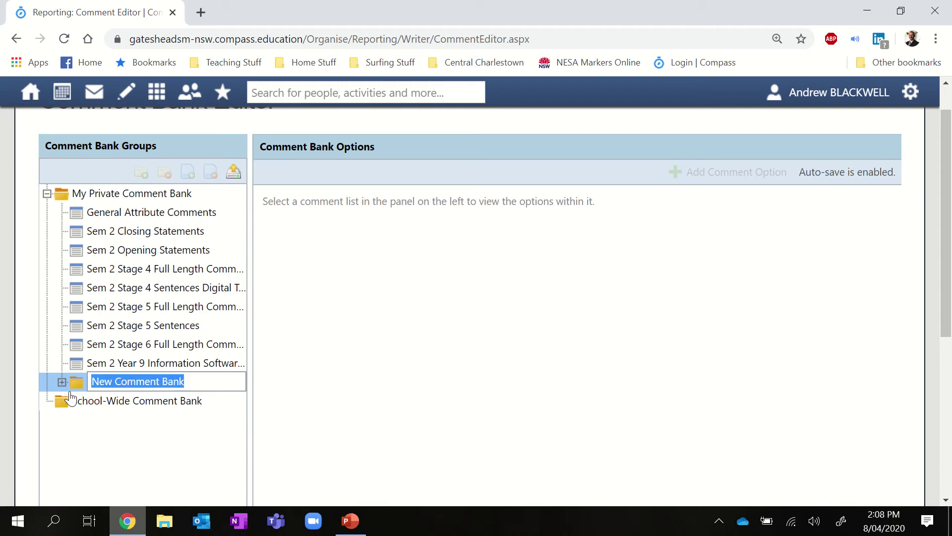
{"action": "type", "text": "Semester "}
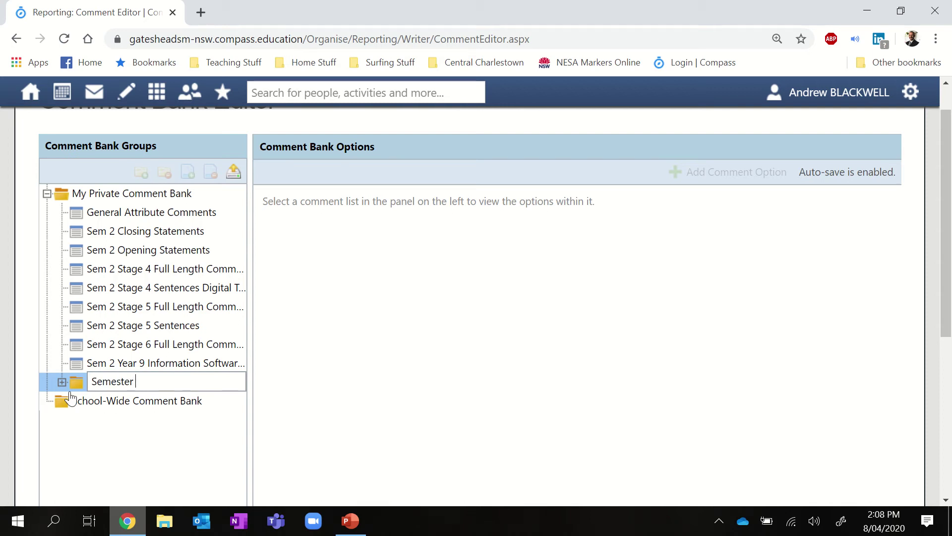
{"action": "type", "text": "1 Comments"}
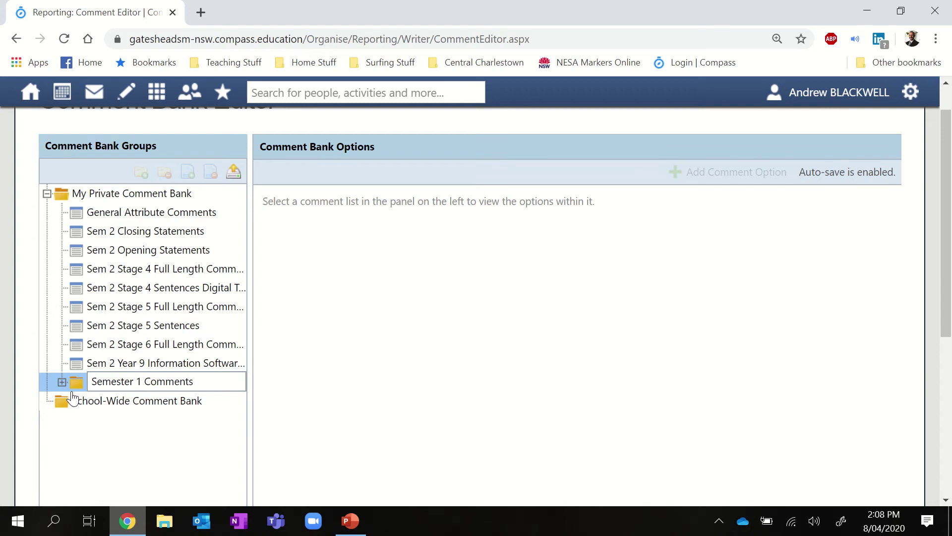
{"action": "left_click", "coordinate": [116, 461]}
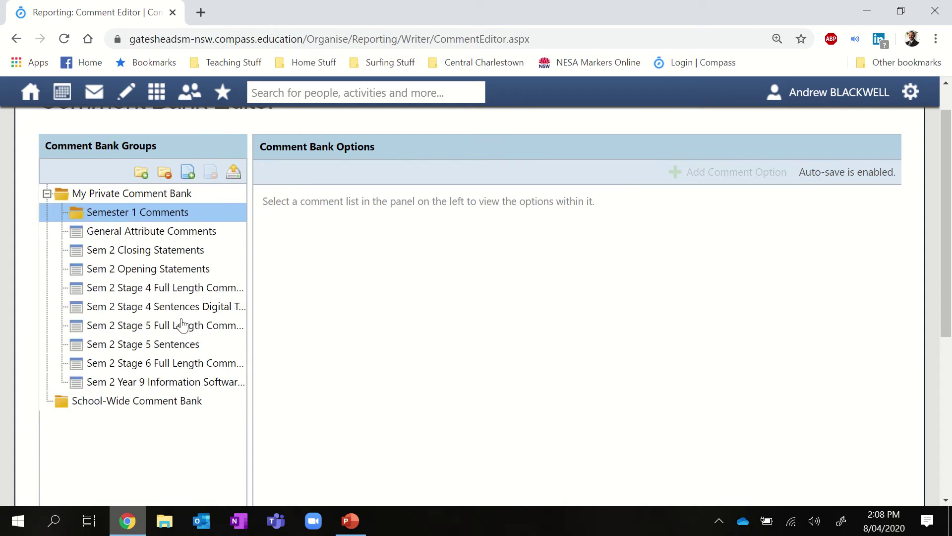
{"action": "left_click", "coordinate": [189, 173]}
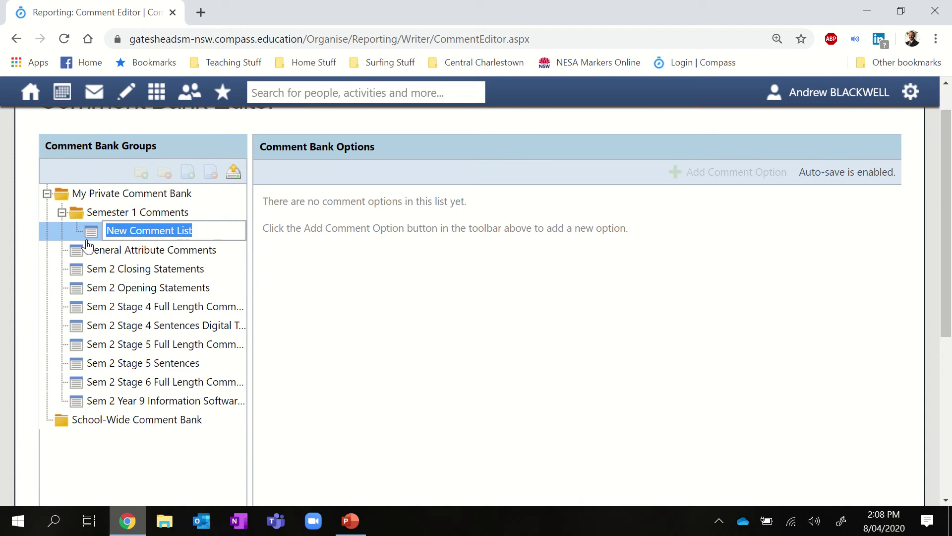
Name the lists 'Semester 1 Stage 4 Comments' and 'Semester 1 Stage 5 Comments'
{"action": "type", "text": "Semester "}
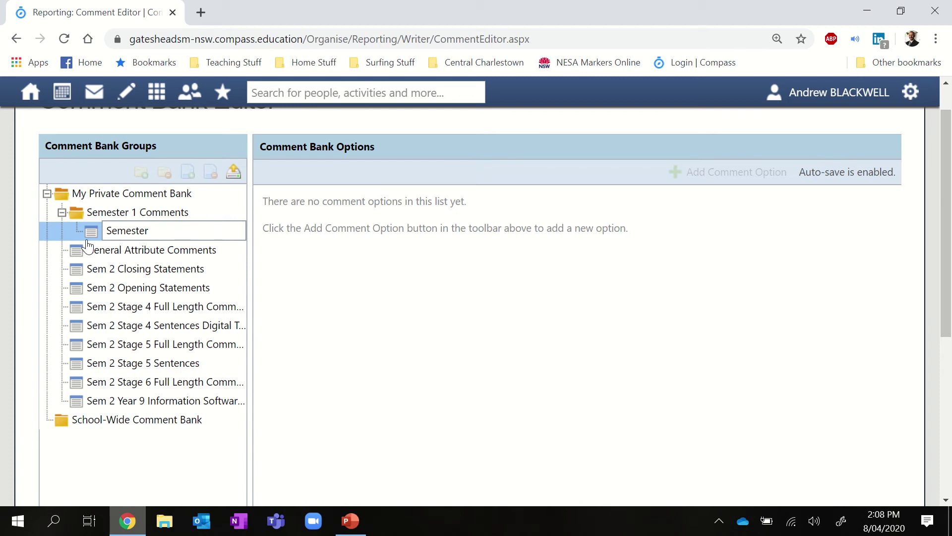
{"action": "type", "text": "1 Stage 4 Comments"}
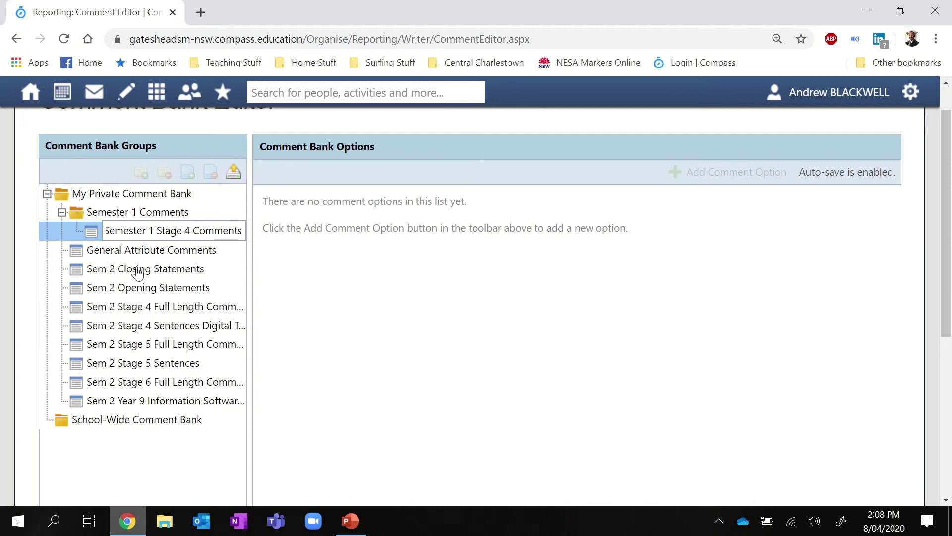
{"action": "left_click", "coordinate": [164, 217]}
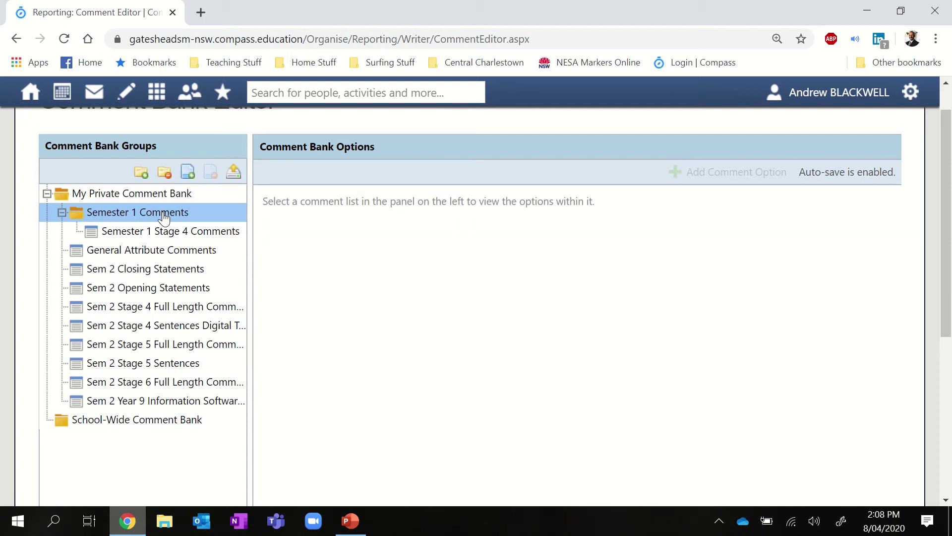
{"action": "left_click", "coordinate": [167, 173]}
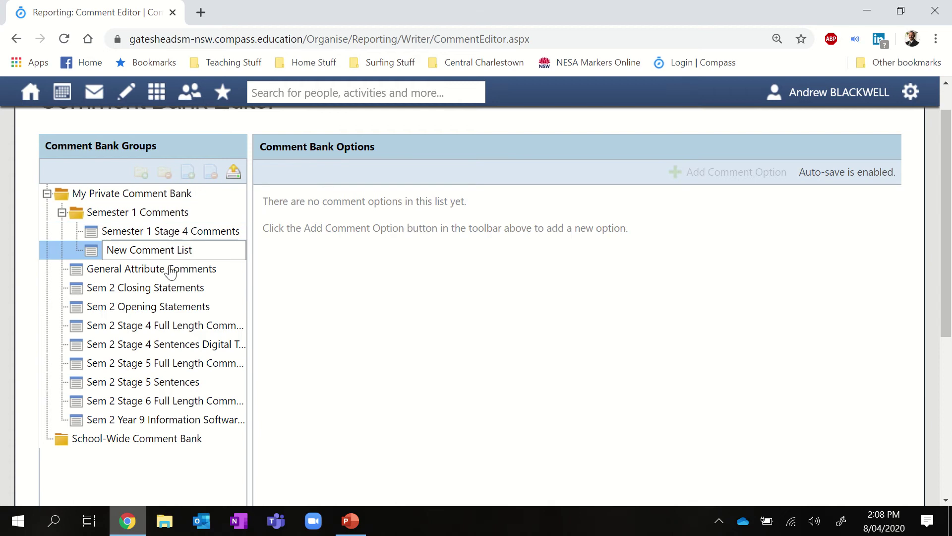
{"action": "left_click_drag", "start_coordinate": [206, 253], "coordinate": [72, 256]}
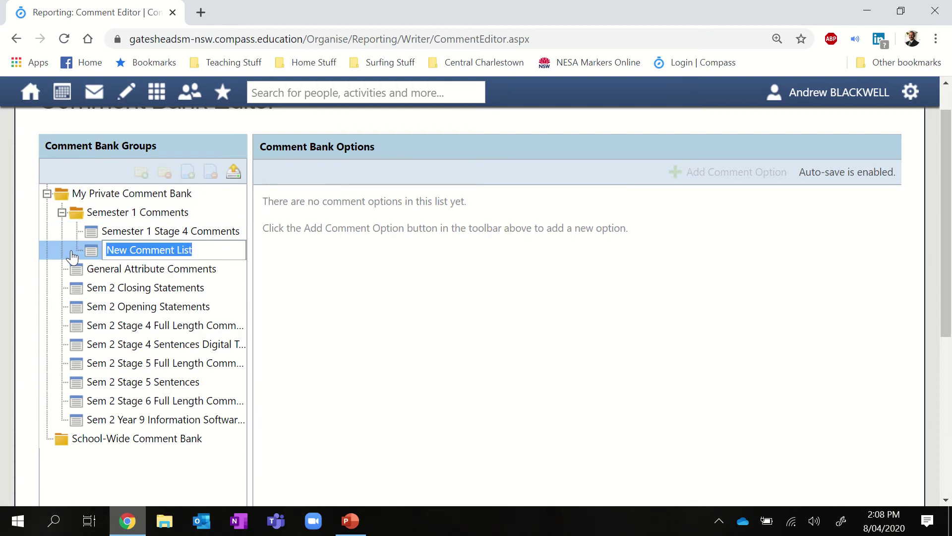
{"action": "type", "text": "Semester"}
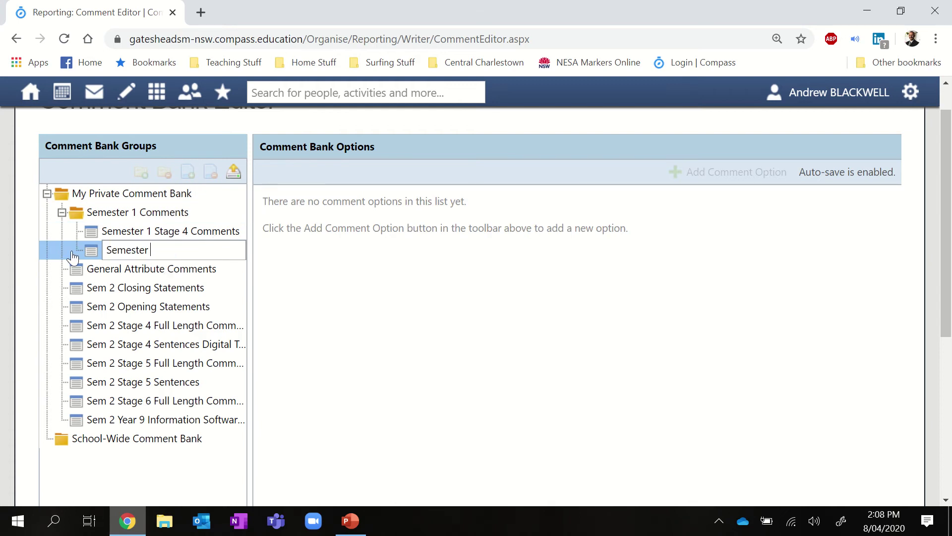
{"action": "type", "text": " 1 Stage 5 Comments"}
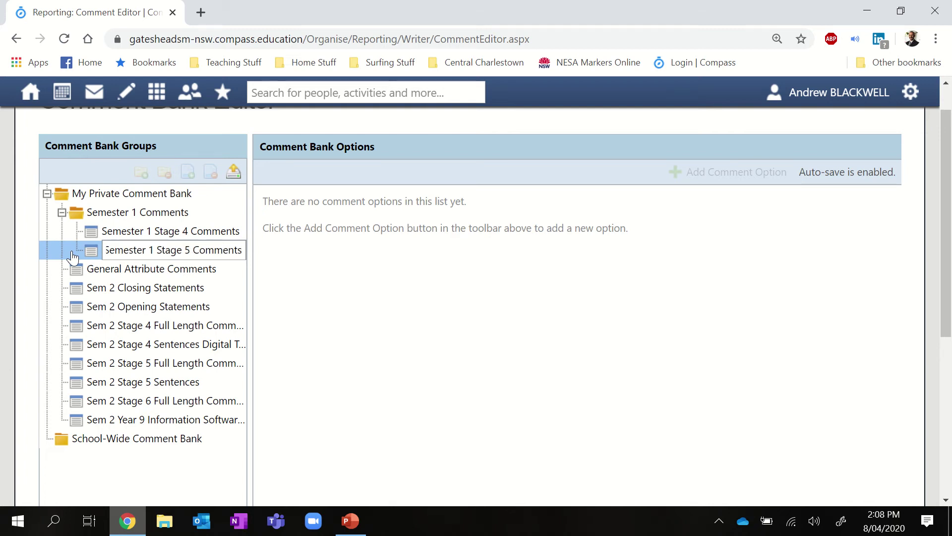
{"action": "left_click", "coordinate": [198, 230]}
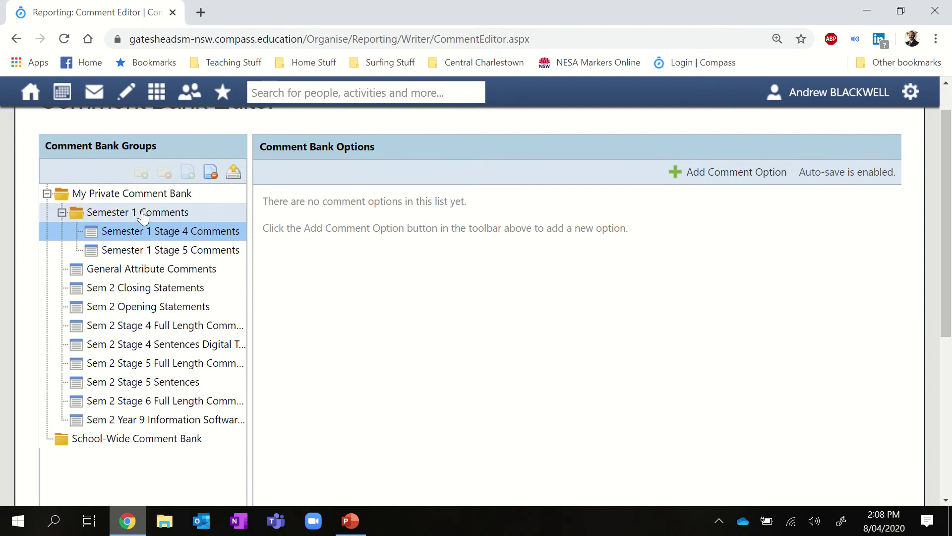
Open the empty Semester 1 Stage 4 Comments list from the Semester 1 Comments group
{"action": "left_click", "coordinate": [143, 216]}
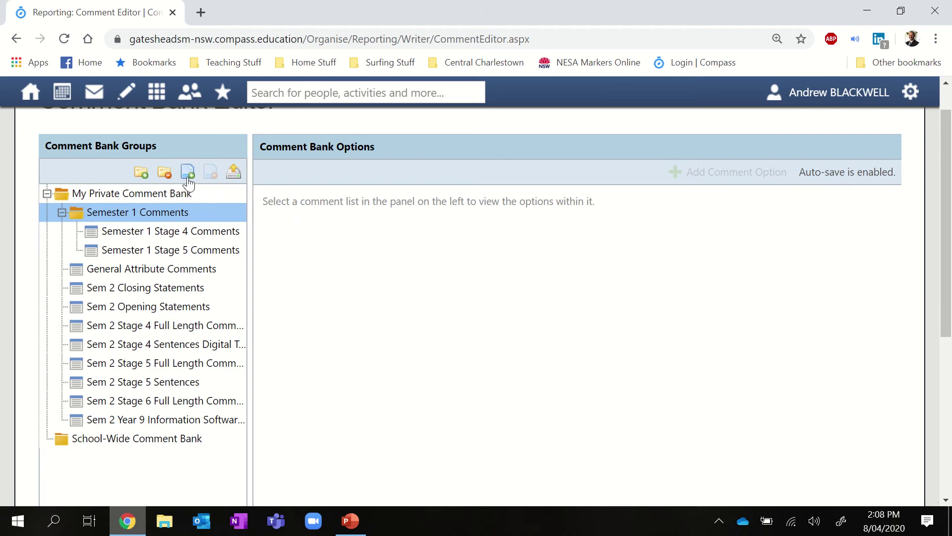
{"action": "left_click", "coordinate": [179, 230]}
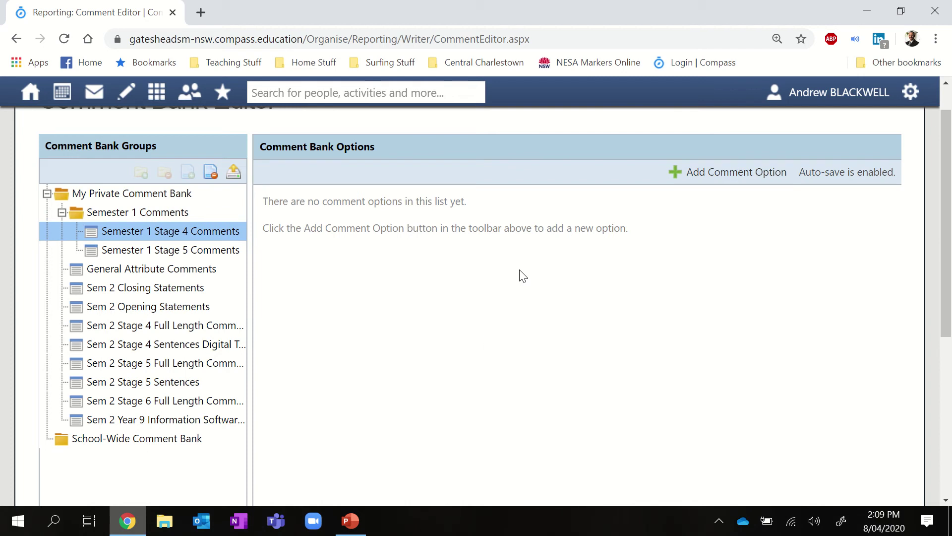
{"action": "scroll", "coordinate": [522, 276], "scroll_direction": "down", "scroll_amount": 2}
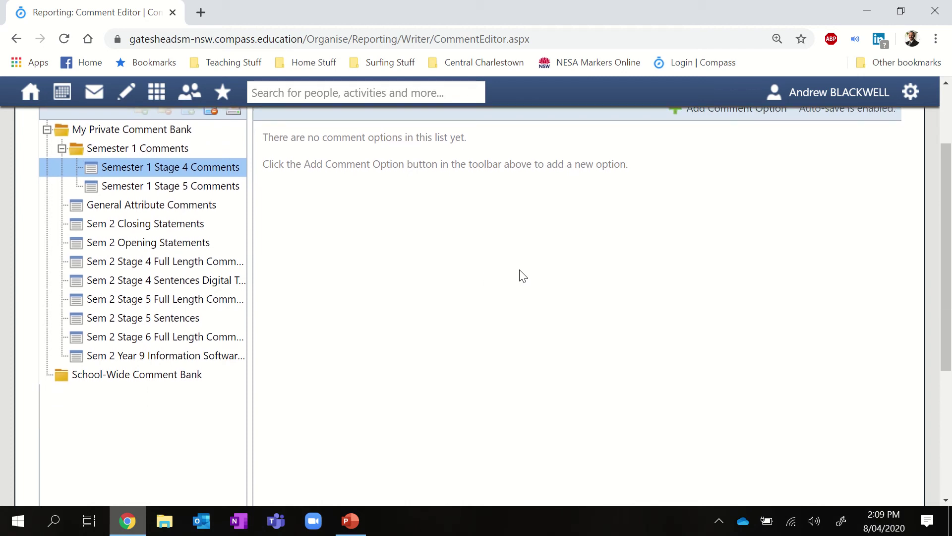
{"action": "scroll", "coordinate": [523, 275], "scroll_direction": "up", "scroll_amount": 1}
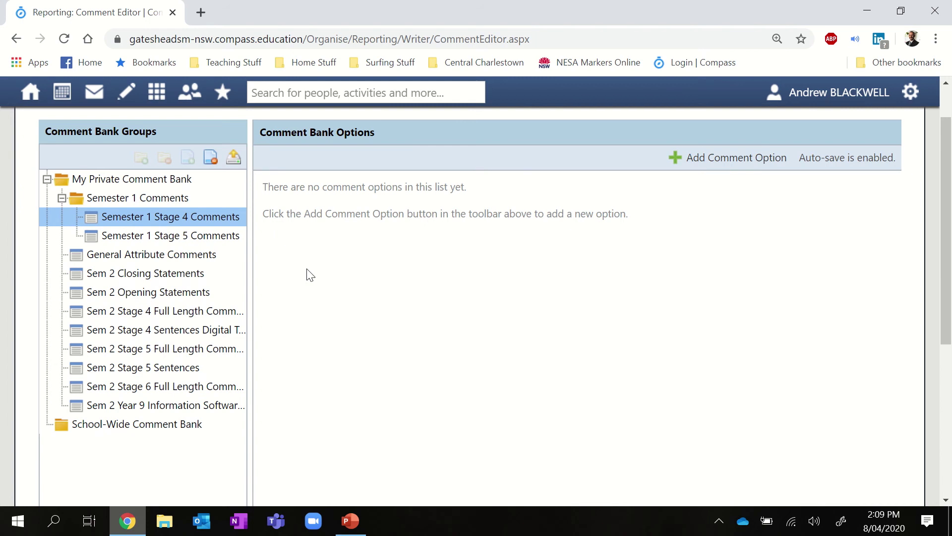
In File Explorer, open the Reports folder inside OneDrive's 2019 teaching resources
{"action": "left_click", "coordinate": [164, 521]}
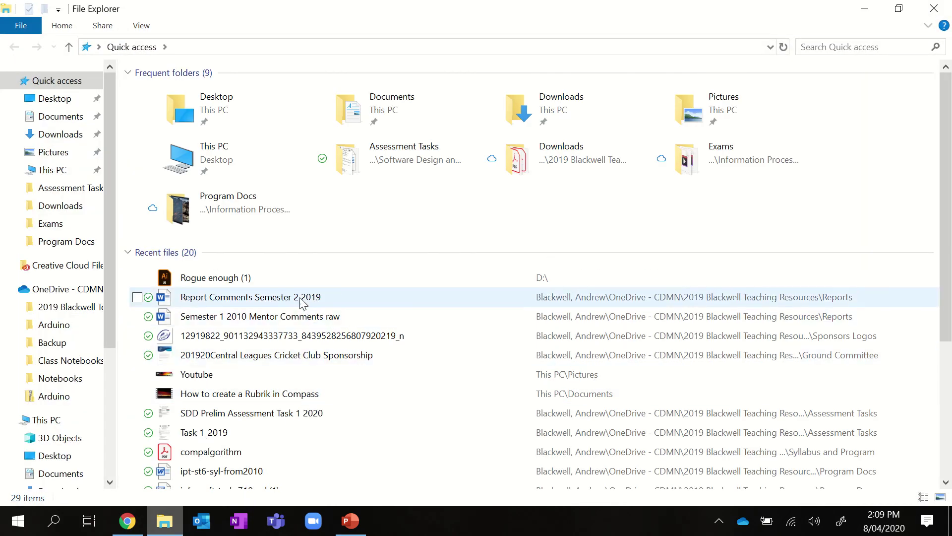
{"action": "left_click", "coordinate": [88, 306]}
{"action": "scroll", "coordinate": [289, 340], "scroll_direction": "down", "scroll_amount": 7}
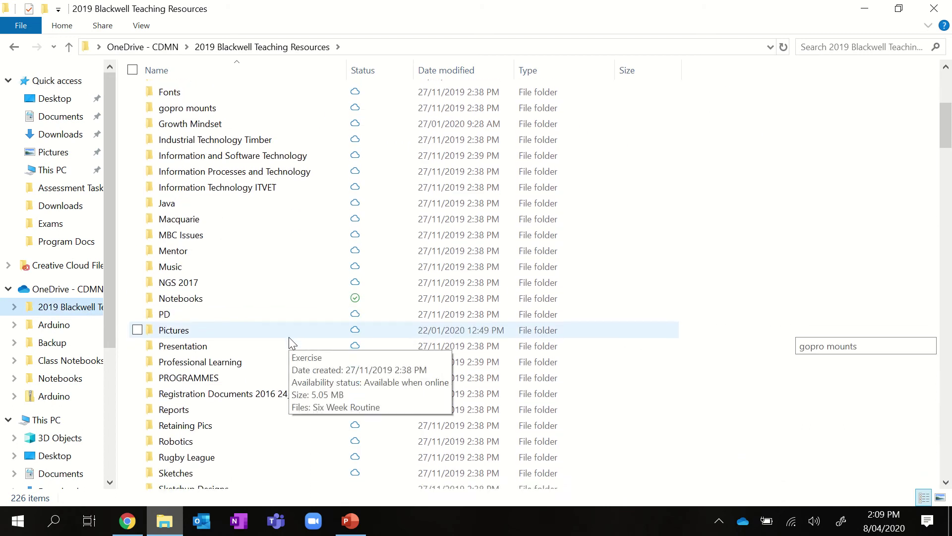
{"action": "left_click", "coordinate": [196, 315]}
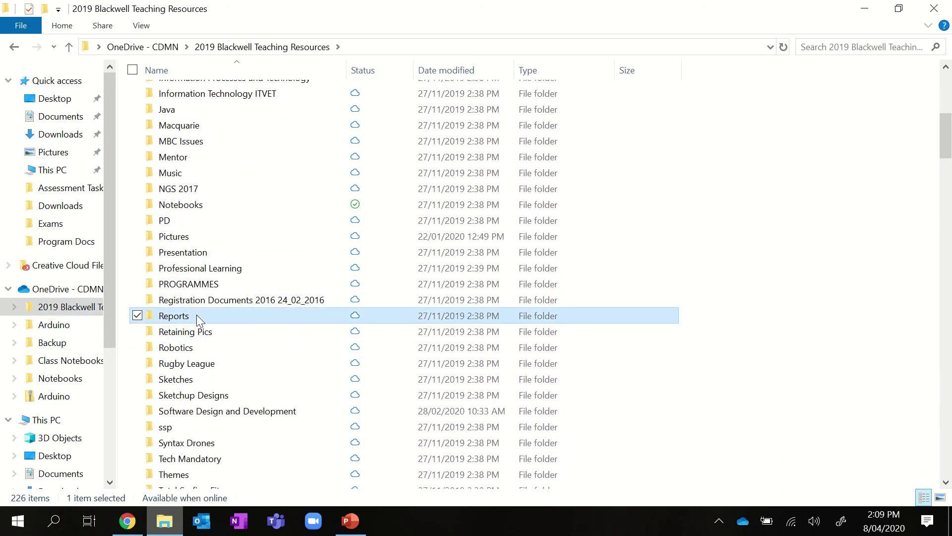
{"action": "double_click", "coordinate": [197, 315]}
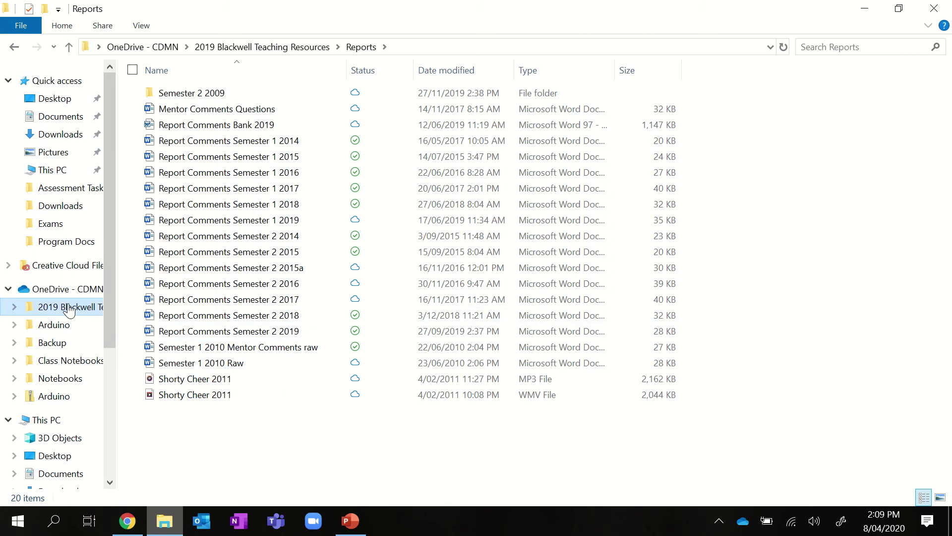
Back in Compass, review the Sem 2 Stage 4 Full Length Comments list
{"action": "left_click", "coordinate": [127, 521]}
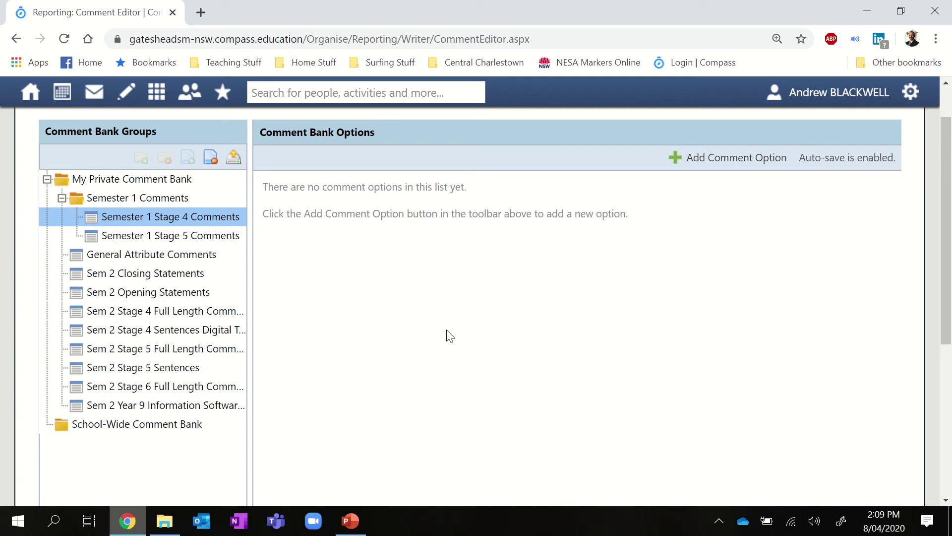
{"action": "left_click", "coordinate": [166, 318]}
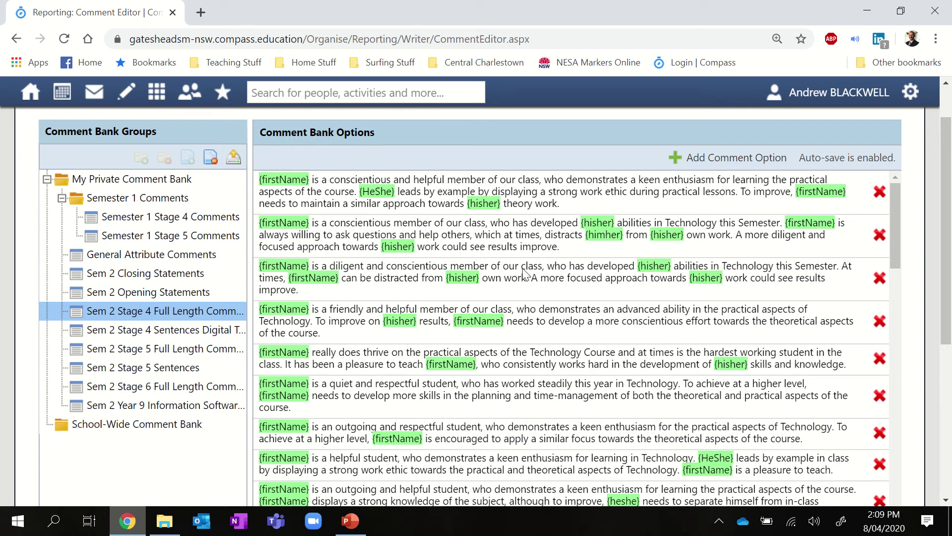
{"action": "scroll", "coordinate": [484, 397], "scroll_direction": "down", "scroll_amount": 1}
{"action": "scroll", "coordinate": [483, 397], "scroll_direction": "down", "scroll_amount": 2}
{"action": "scroll", "coordinate": [484, 396], "scroll_direction": "up", "scroll_amount": 4}
{"action": "left_click", "coordinate": [130, 217]}
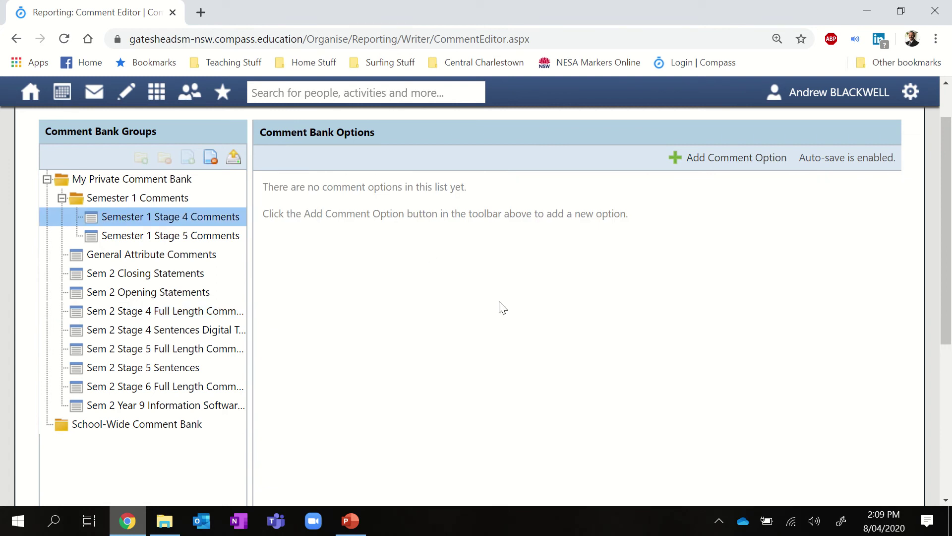
Preview the Sem 2 Closing Statements and General Attribute Comments, then reopen Semester 1 Stage 4 Comments
{"action": "left_click", "coordinate": [185, 311]}
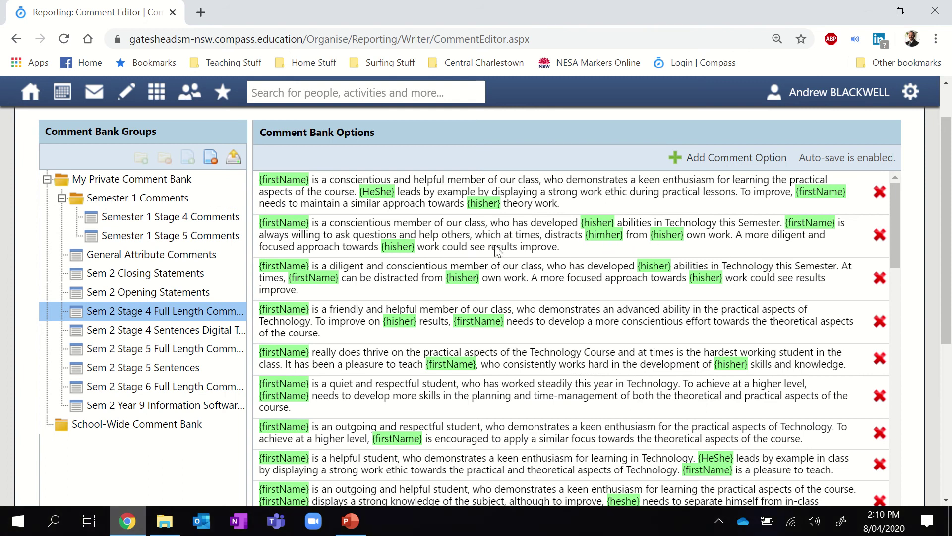
{"action": "scroll", "coordinate": [497, 251], "scroll_direction": "down", "scroll_amount": 3}
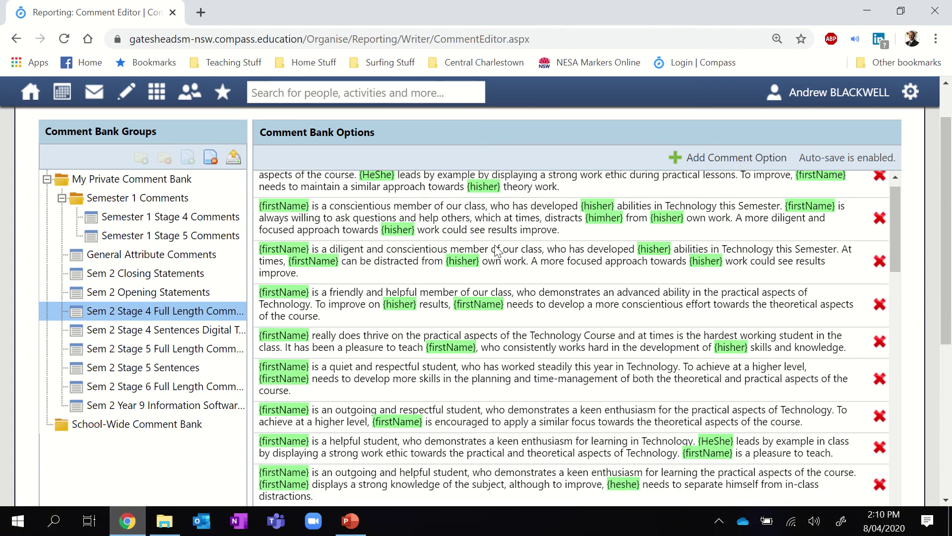
{"action": "scroll", "coordinate": [497, 250], "scroll_direction": "up", "scroll_amount": 3}
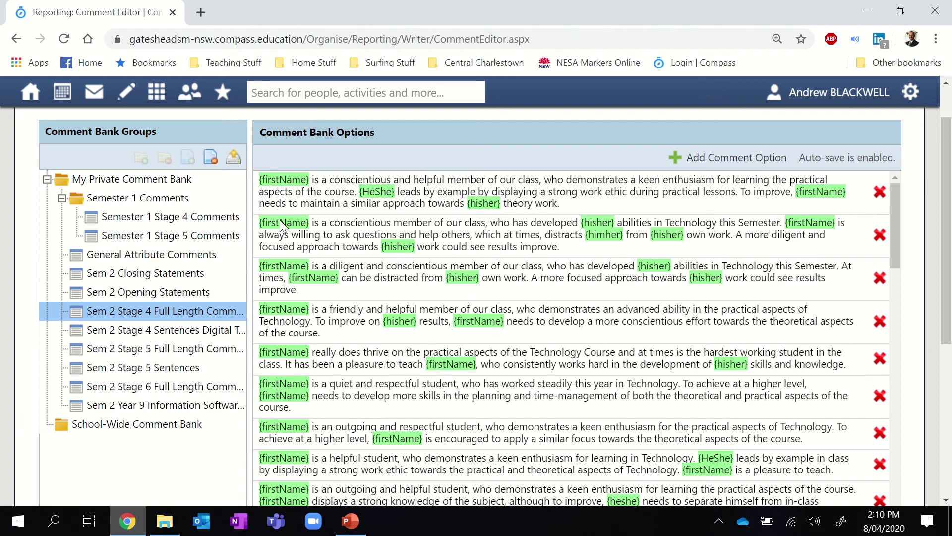
{"action": "left_click", "coordinate": [163, 274]}
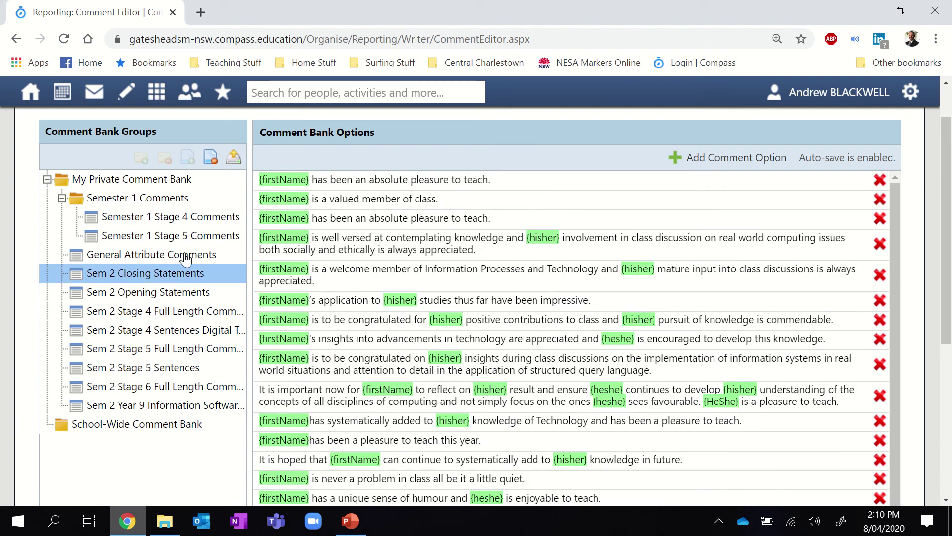
{"action": "left_click", "coordinate": [183, 256]}
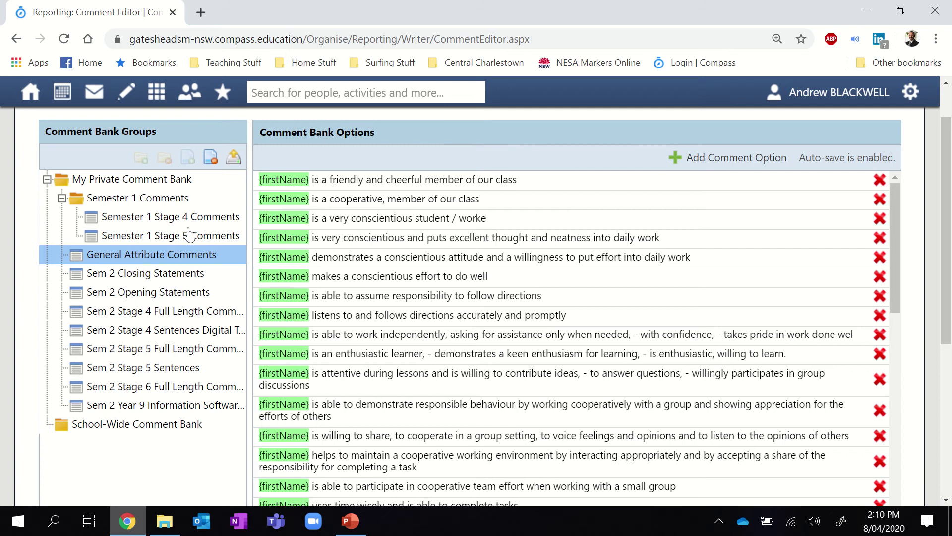
{"action": "left_click", "coordinate": [154, 216]}
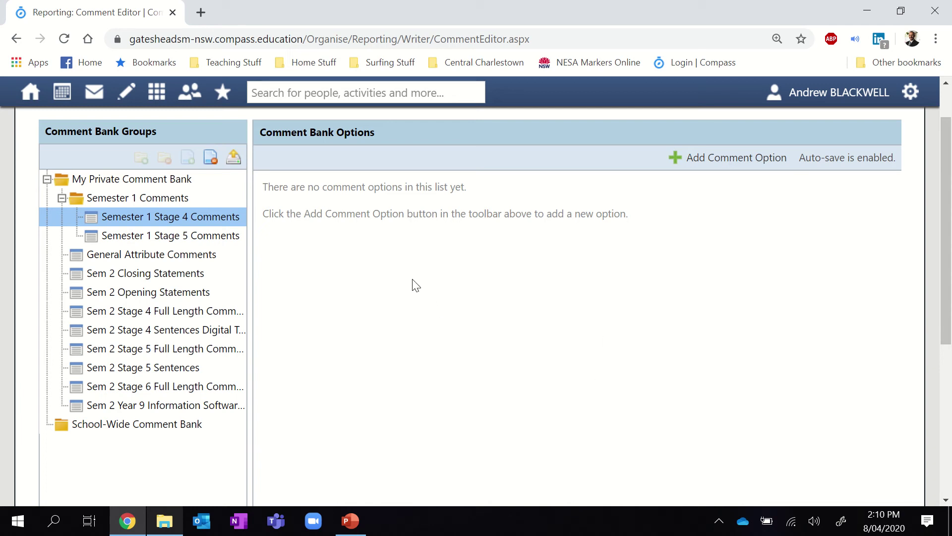
Add a Stage 4 comment reading 'NAme is a welcome member of our class. He is often courteous.'
{"action": "left_click", "coordinate": [712, 155]}
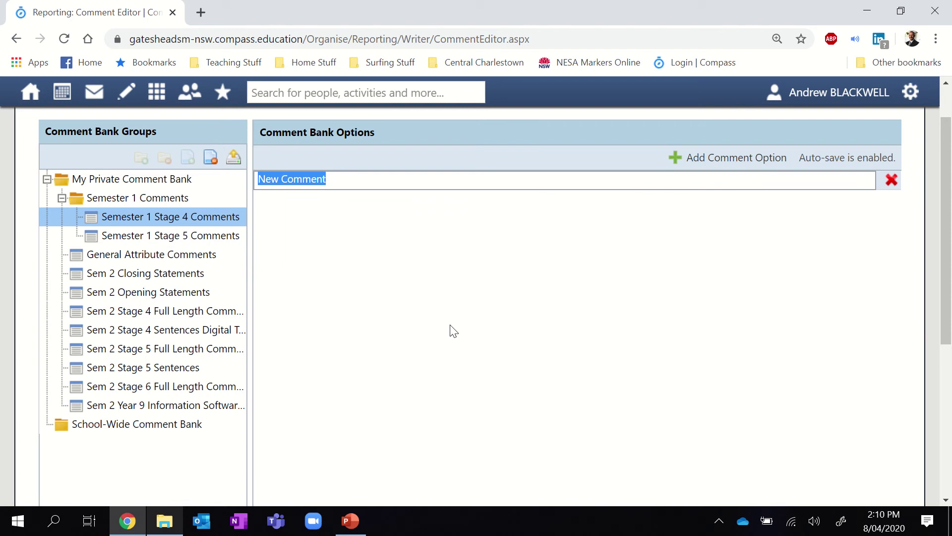
{"action": "type", "text": "NAme is a"}
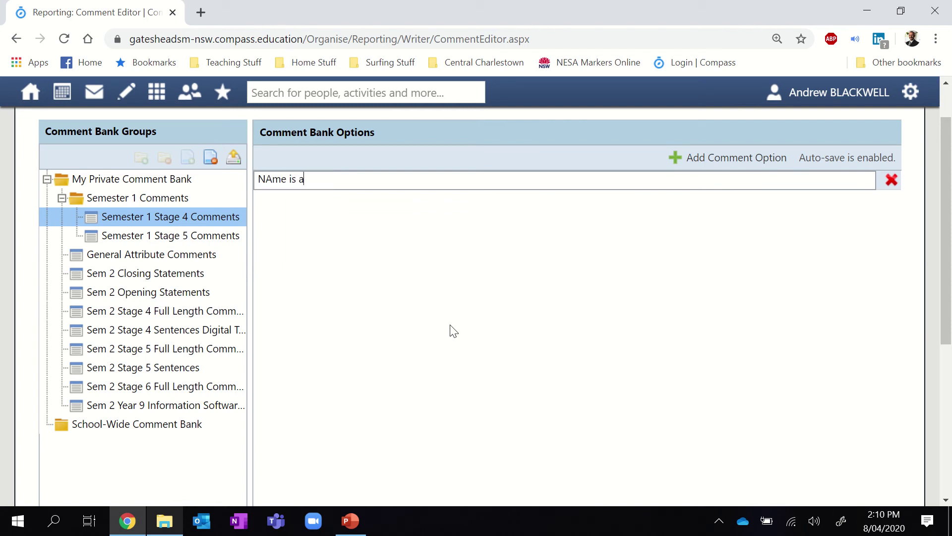
{"action": "type", "text": " welcome "}
{"action": "type", "text": "men"}
{"action": "type", "text": "ber o"}
{"action": "type", "text": "f our class"}
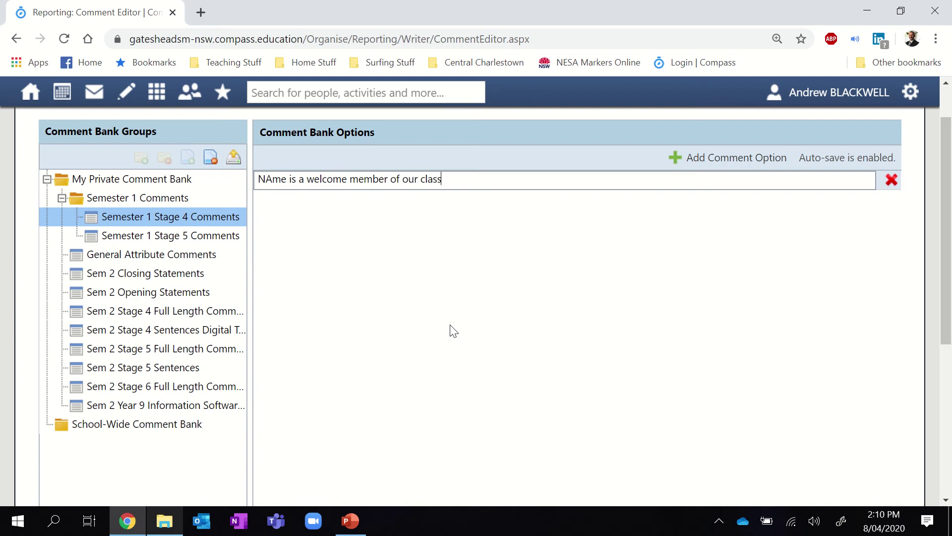
{"action": "type", "text": ". He is"}
{"action": "type", "text": " oftw"}
{"action": "type", "text": "en courteous"}
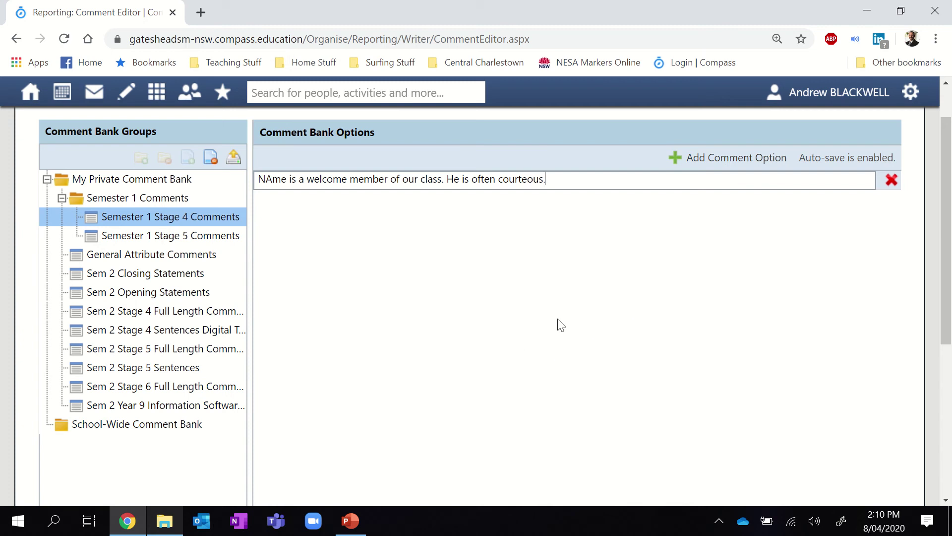
Replace 'NAme' at the start of the Stage 4 comment with the {firstName} placeholder
{"action": "scroll", "coordinate": [432, 353], "scroll_direction": "down", "scroll_amount": 1}
{"action": "scroll", "coordinate": [433, 354], "scroll_direction": "down", "scroll_amount": 3}
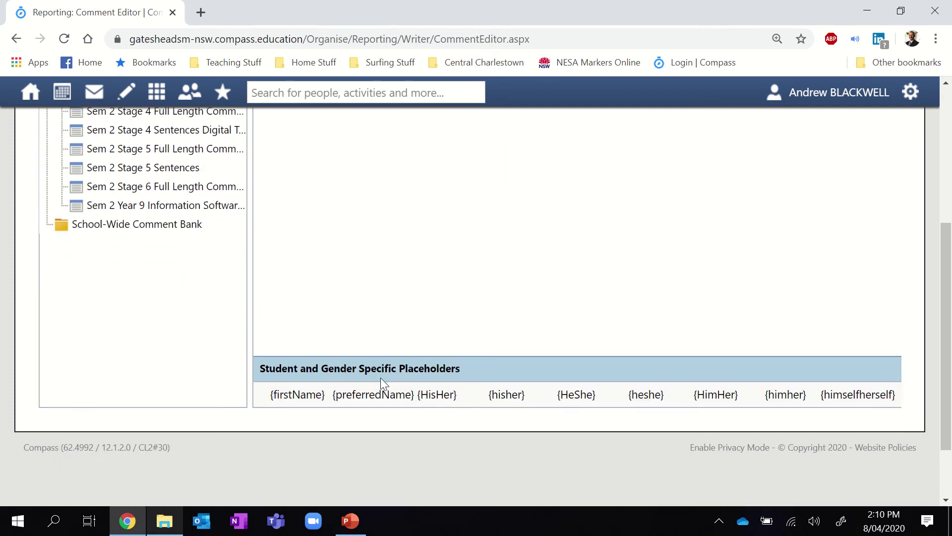
{"action": "scroll", "coordinate": [380, 376], "scroll_direction": "down", "scroll_amount": 1}
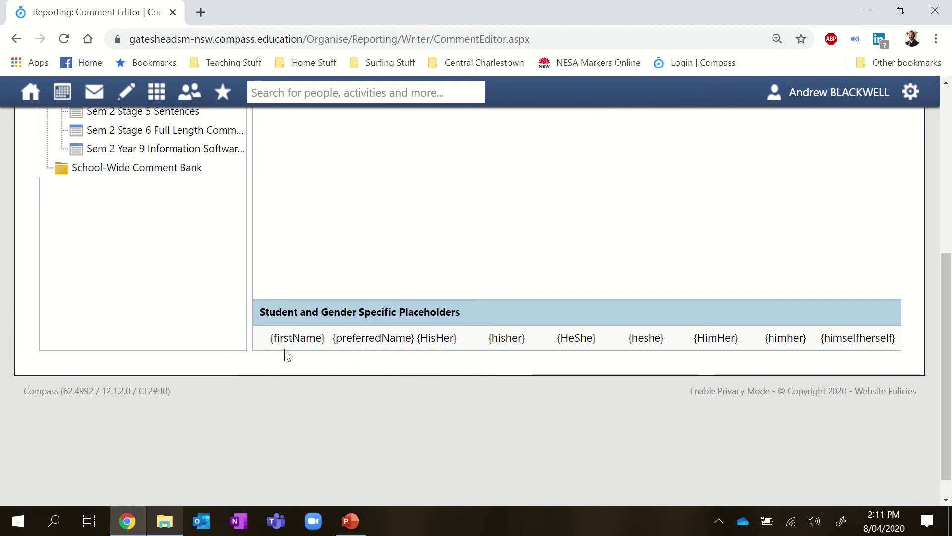
{"action": "scroll", "coordinate": [288, 354], "scroll_direction": "up", "scroll_amount": 6}
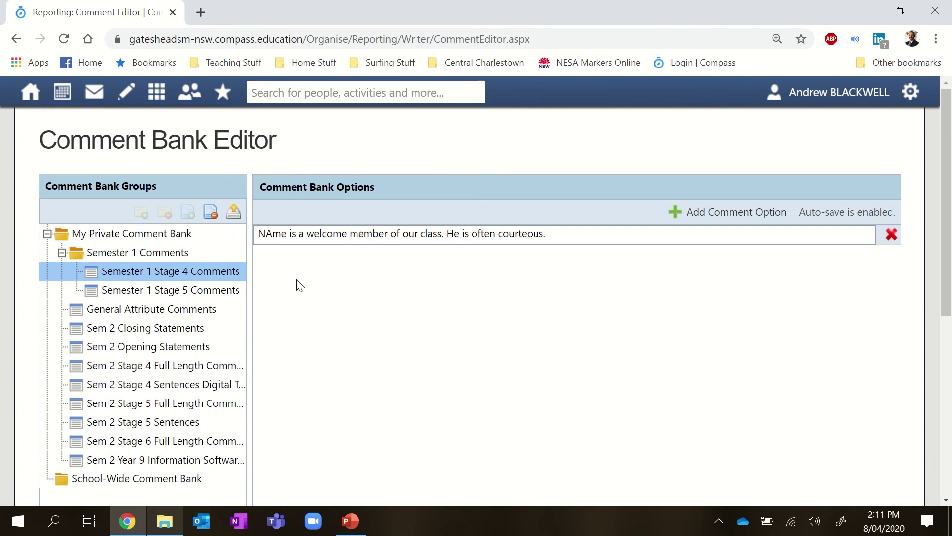
{"action": "left_click_drag", "start_coordinate": [286, 233], "coordinate": [261, 233]}
{"action": "key", "text": "BackSpace"}
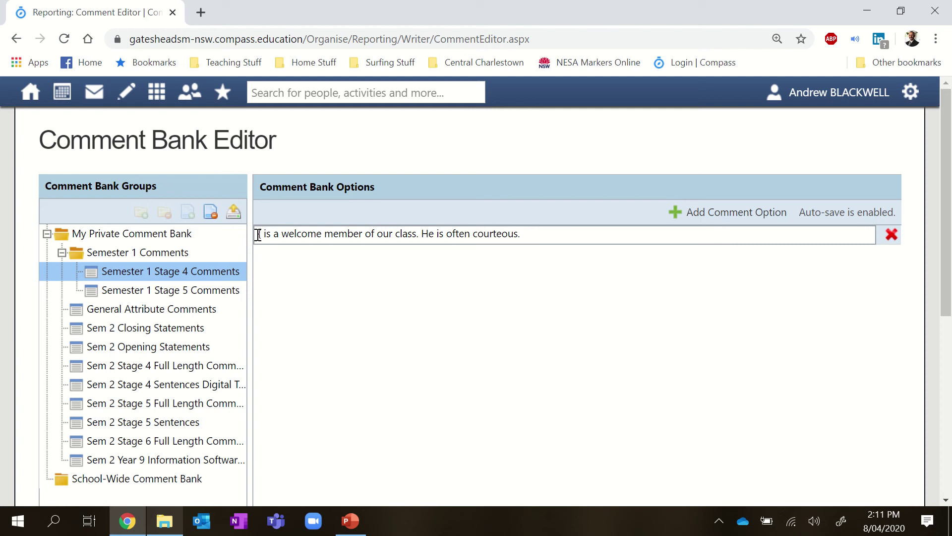
{"action": "scroll", "coordinate": [326, 389], "scroll_direction": "down", "scroll_amount": 7}
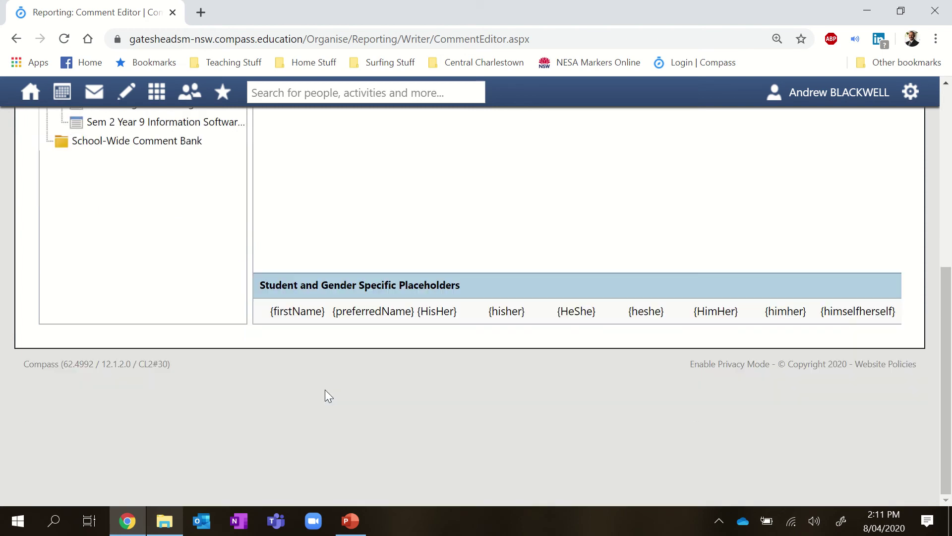
{"action": "type", "text": "{first"}
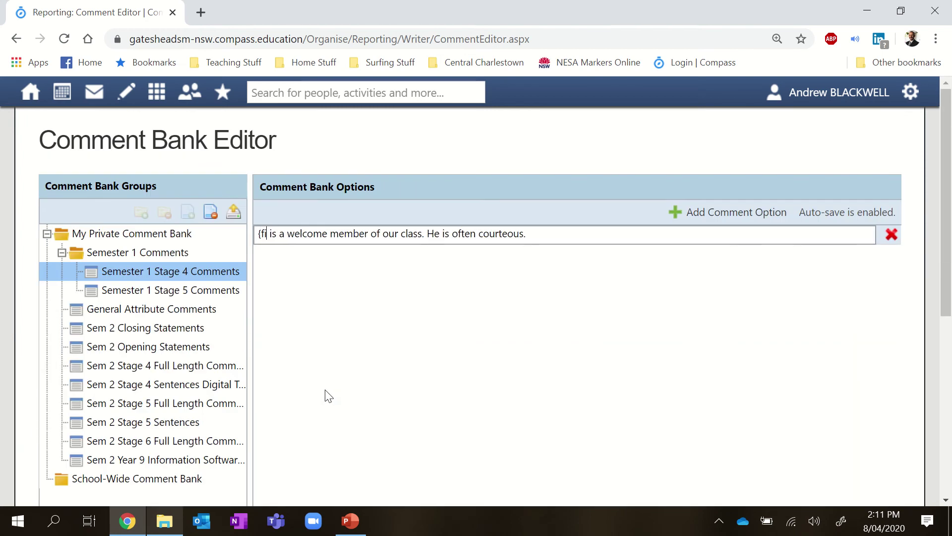
{"action": "type", "text": "Name}"}
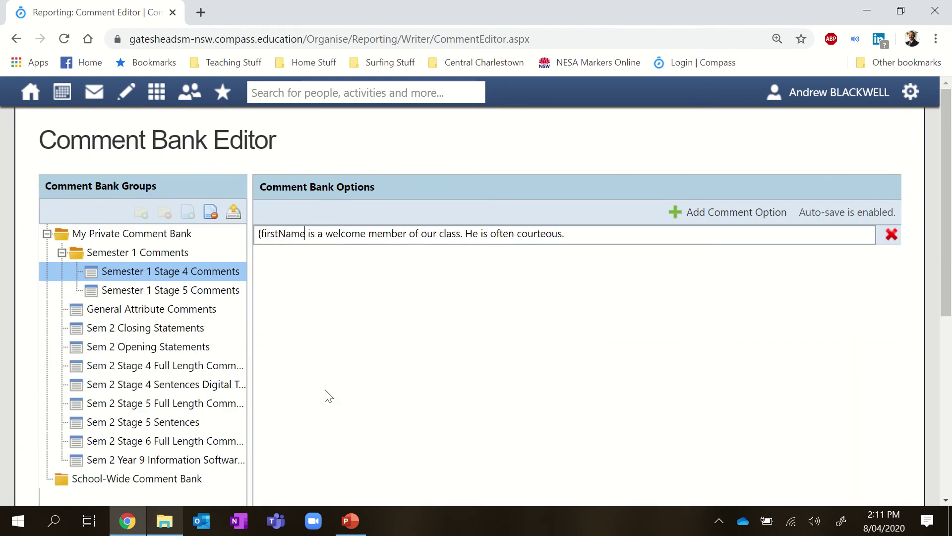
{"action": "scroll", "coordinate": [325, 388], "scroll_direction": "down", "scroll_amount": 5}
{"action": "scroll", "coordinate": [326, 390], "scroll_direction": "up", "scroll_amount": 5}
{"action": "type", "text": "}"}
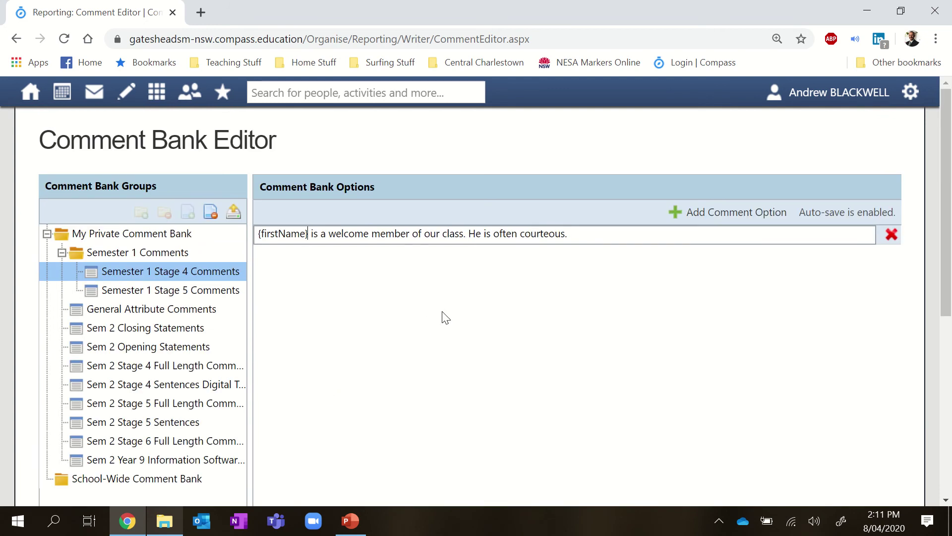
{"action": "scroll", "coordinate": [385, 350], "scroll_direction": "down", "scroll_amount": 1}
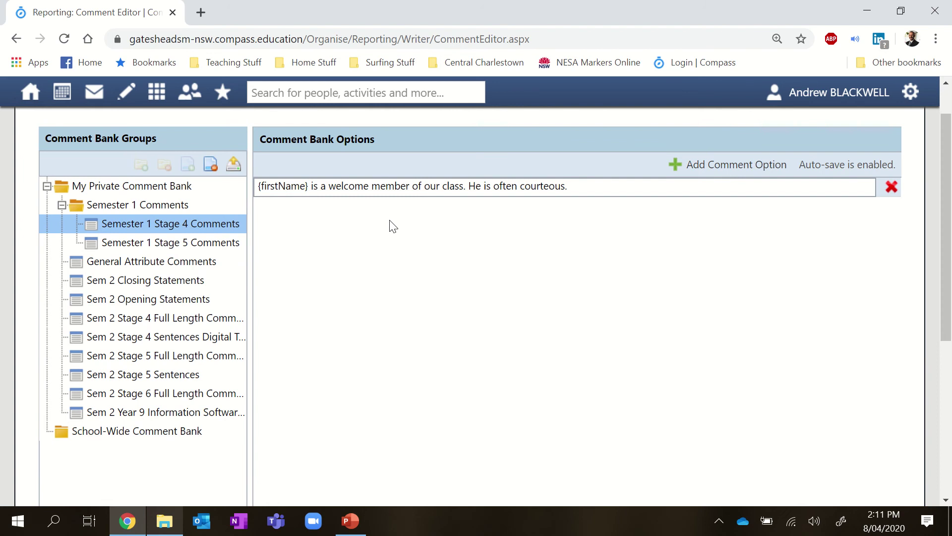
{"action": "scroll", "coordinate": [390, 221], "scroll_direction": "up", "scroll_amount": 1}
{"action": "scroll", "coordinate": [391, 221], "scroll_direction": "down", "scroll_amount": 1}
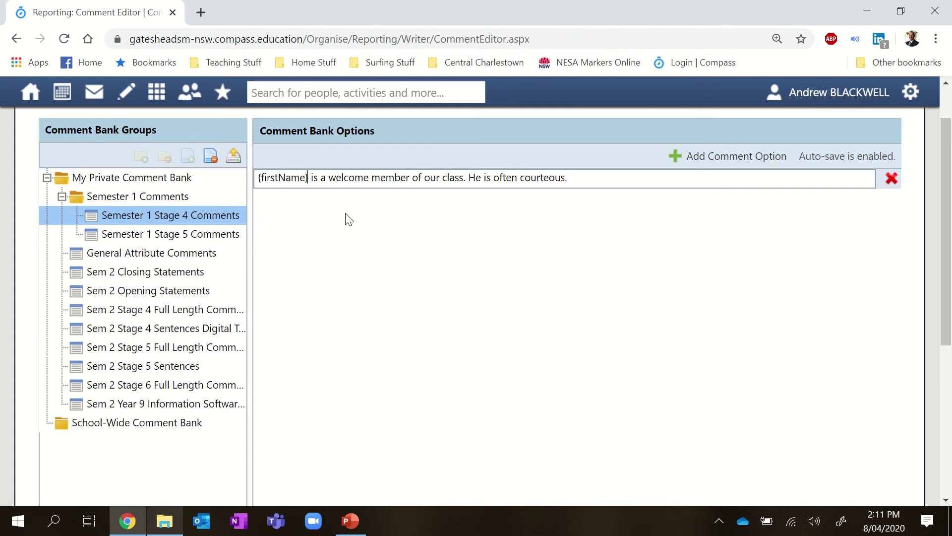
{"action": "scroll", "coordinate": [400, 281], "scroll_direction": "down", "scroll_amount": 5}
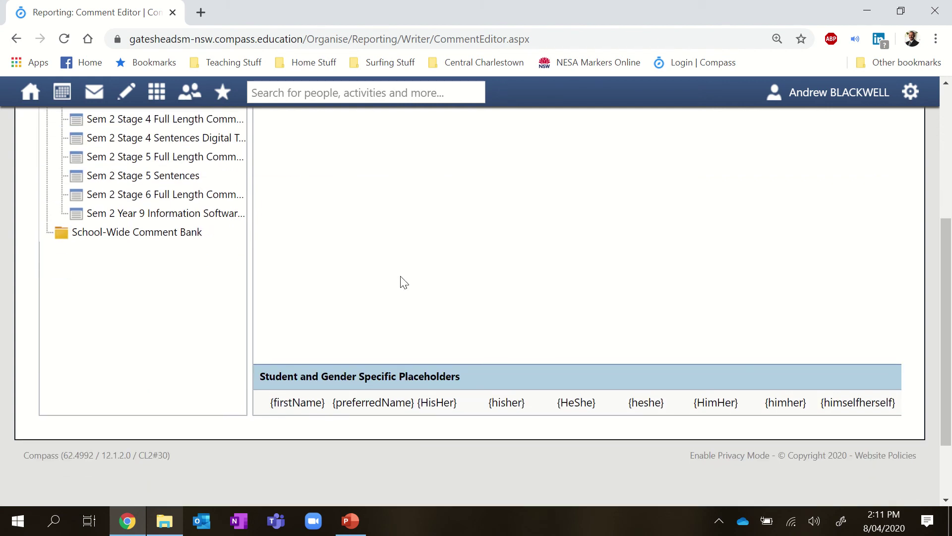
Copy the {HisHer} placeholder from the Student and Gender Specific Placeholders panel
{"action": "scroll", "coordinate": [405, 283], "scroll_direction": "up", "scroll_amount": 5}
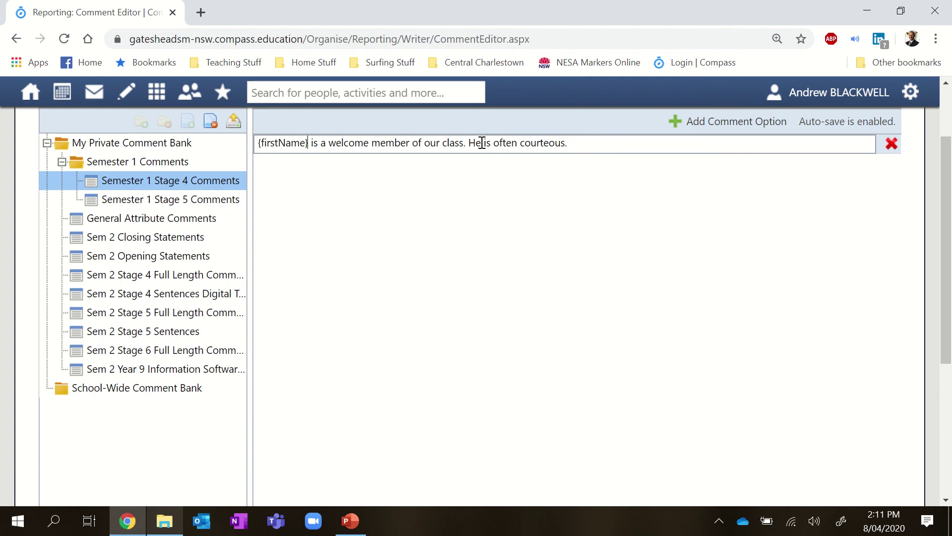
{"action": "left_click_drag", "start_coordinate": [481, 143], "coordinate": [470, 144]}
{"action": "scroll", "coordinate": [457, 261], "scroll_direction": "down", "scroll_amount": 4}
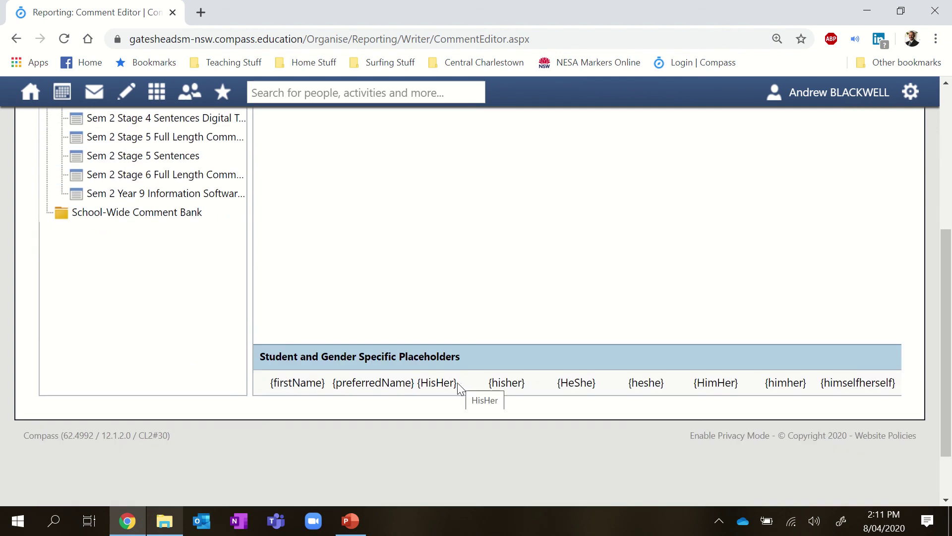
{"action": "left_click", "coordinate": [456, 382]}
{"action": "scroll", "coordinate": [446, 387], "scroll_direction": "down", "scroll_amount": 2}
{"action": "scroll", "coordinate": [450, 388], "scroll_direction": "down", "scroll_amount": 2}
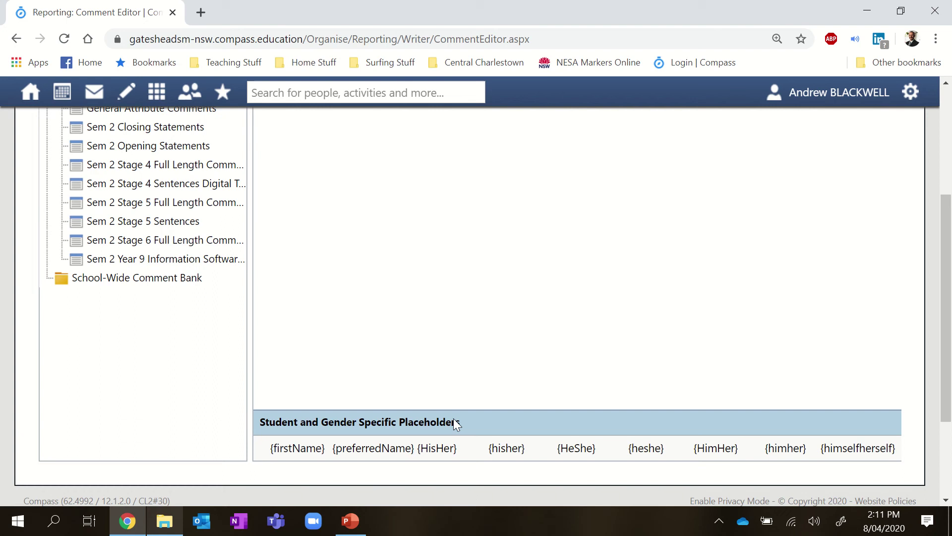
{"action": "left_click_drag", "start_coordinate": [456, 449], "coordinate": [418, 449]}
{"action": "key", "text": "ctrl+c"}
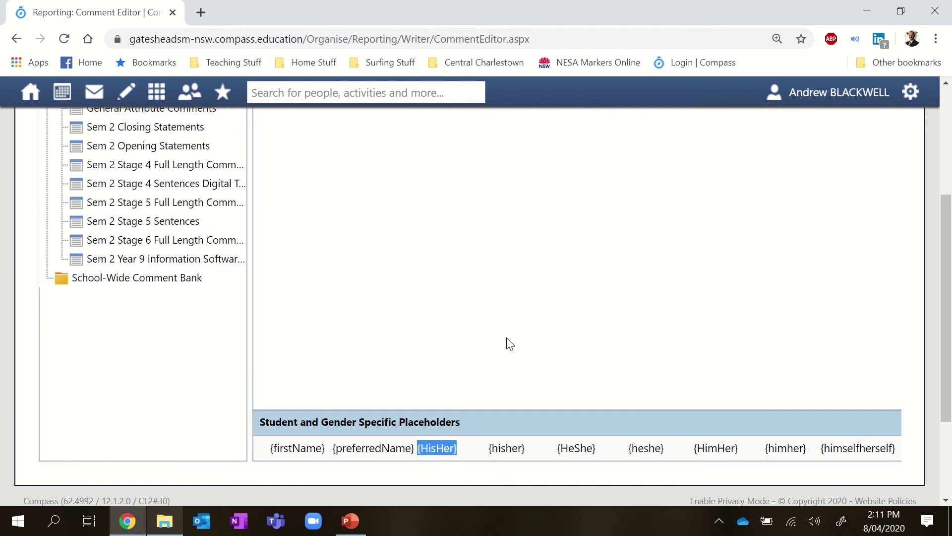
{"action": "scroll", "coordinate": [510, 343], "scroll_direction": "up", "scroll_amount": 4}
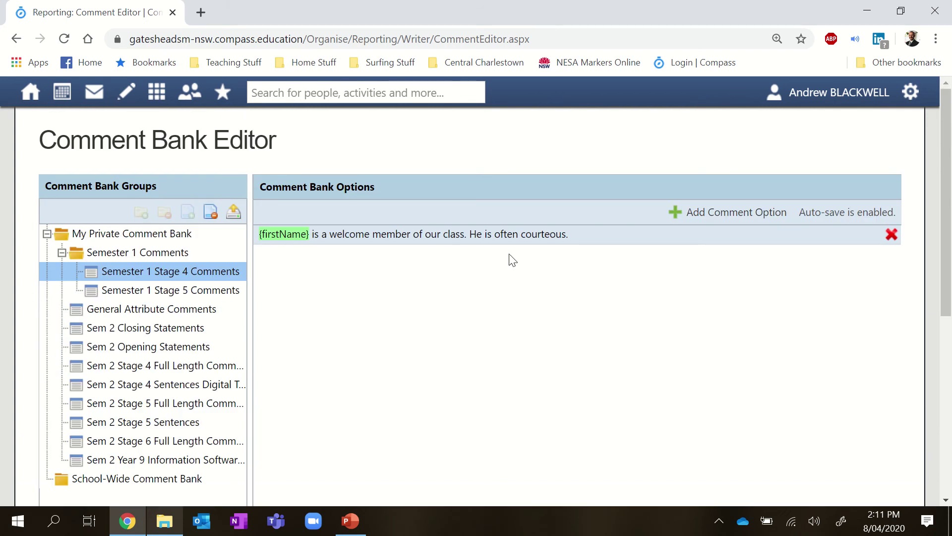
Replace 'He' in the Stage 4 comment with {HisHer} and save the comment
{"action": "left_click", "coordinate": [482, 236]}
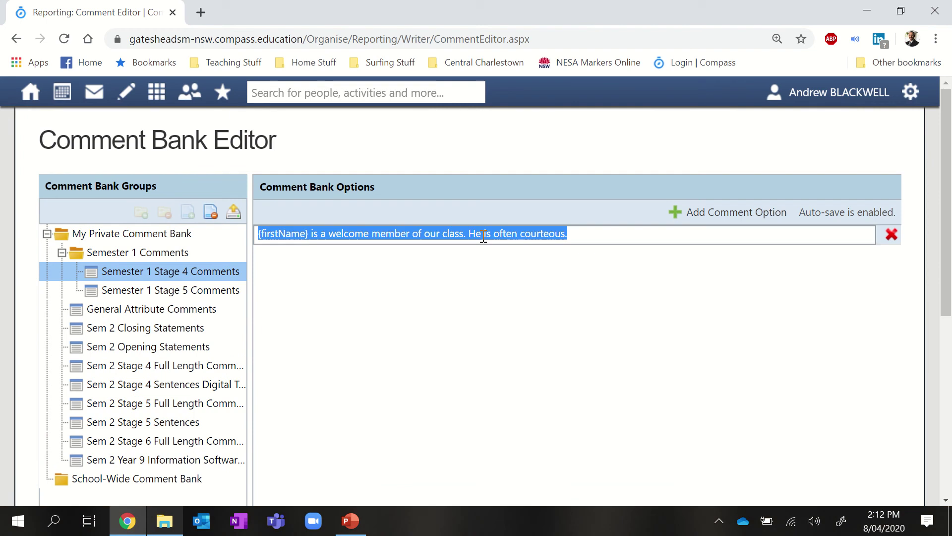
{"action": "left_click", "coordinate": [483, 236]}
{"action": "left_click_drag", "start_coordinate": [481, 236], "coordinate": [473, 234]}
{"action": "key", "text": "ctrl+v"}
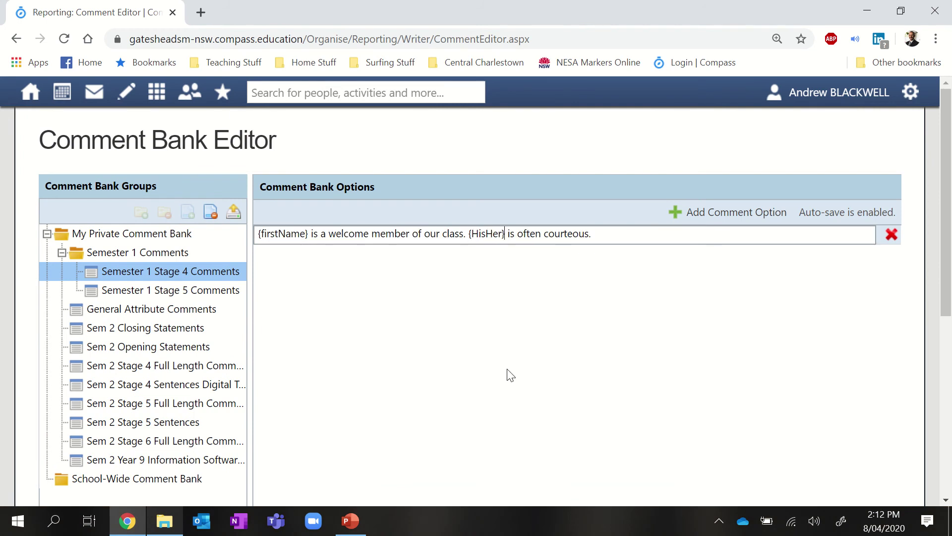
{"action": "left_click", "coordinate": [511, 376]}
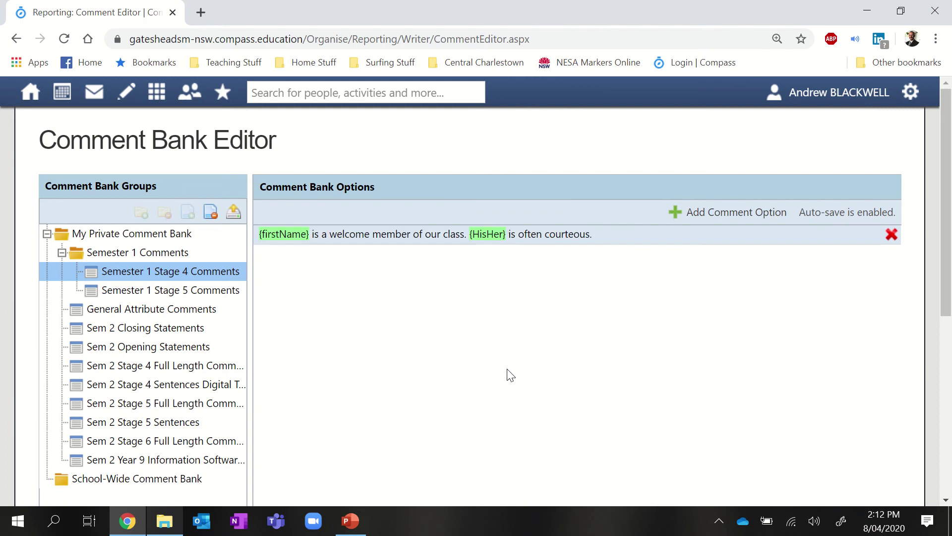
{"action": "scroll", "coordinate": [511, 375], "scroll_direction": "down", "scroll_amount": 1}
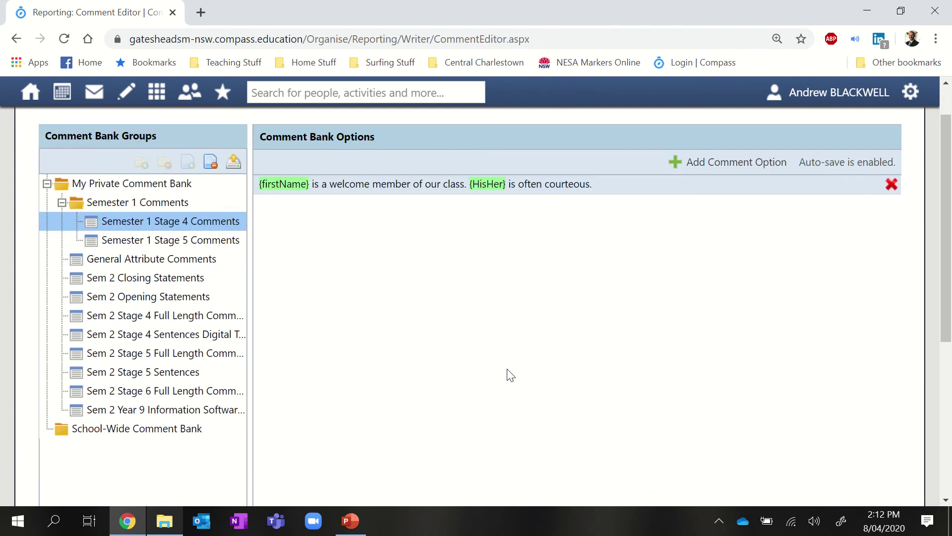
Scroll through the Sem 2 Stage 5 Full Length Comments and their {firstName}/{heshe} placeholders
{"action": "left_click", "coordinate": [175, 353]}
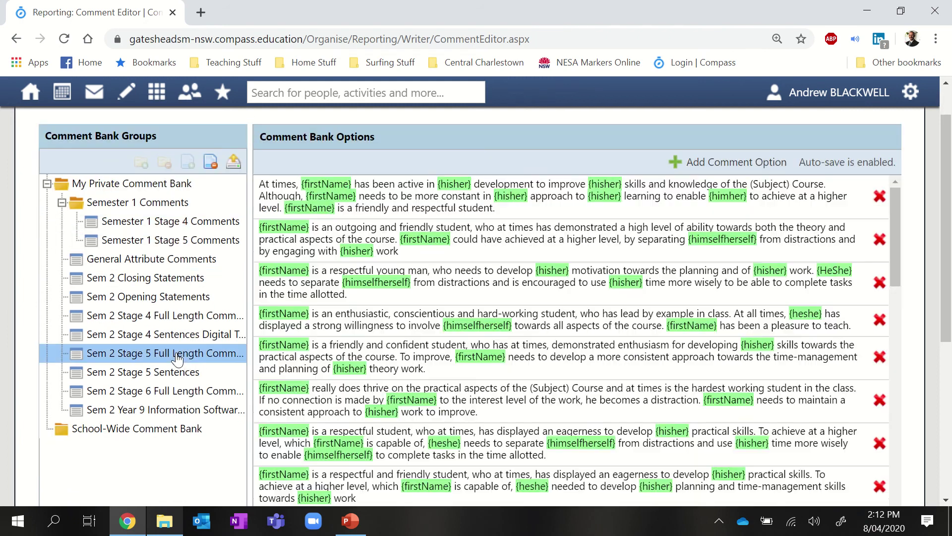
{"action": "scroll", "coordinate": [431, 392], "scroll_direction": "down", "scroll_amount": 2}
{"action": "scroll", "coordinate": [434, 392], "scroll_direction": "down", "scroll_amount": 5}
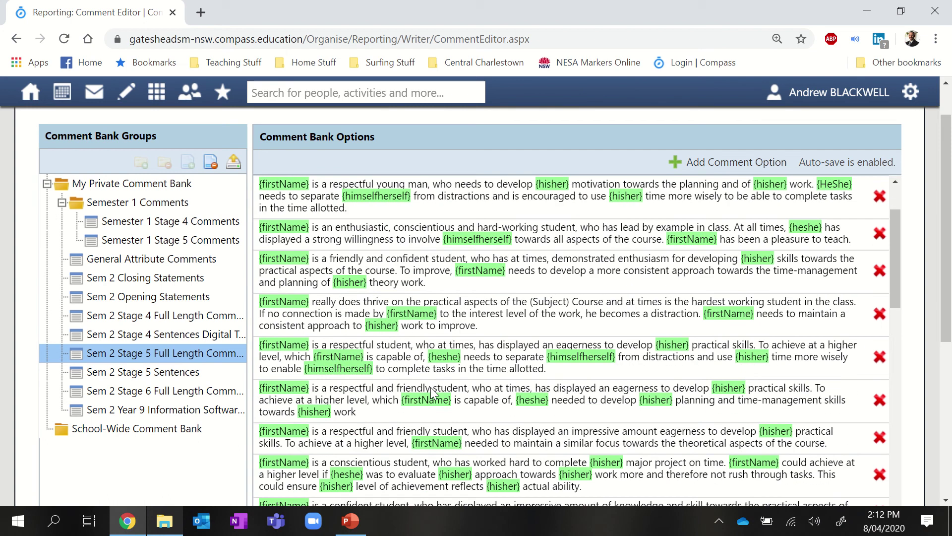
{"action": "scroll", "coordinate": [434, 392], "scroll_direction": "down", "scroll_amount": 6}
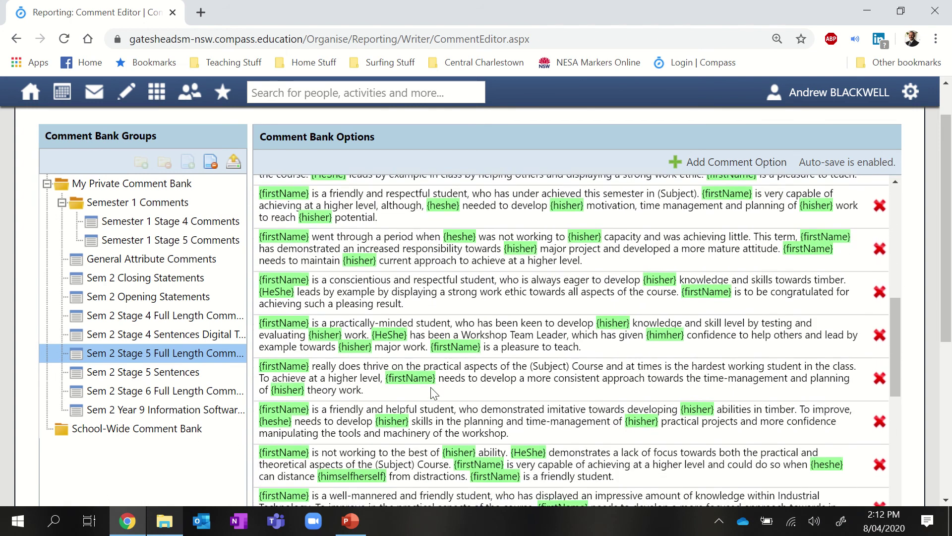
{"action": "scroll", "coordinate": [431, 392], "scroll_direction": "down", "scroll_amount": 8}
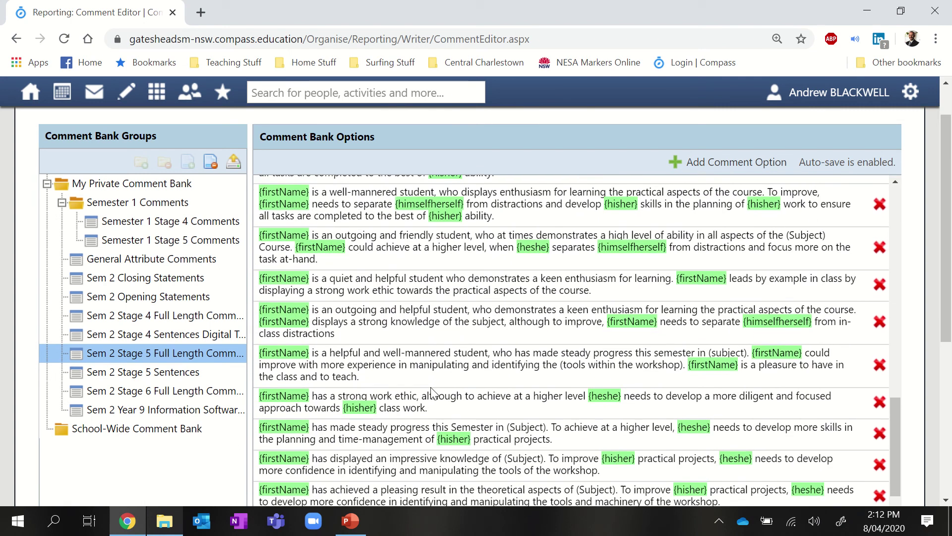
{"action": "scroll", "coordinate": [434, 393], "scroll_direction": "down", "scroll_amount": 5}
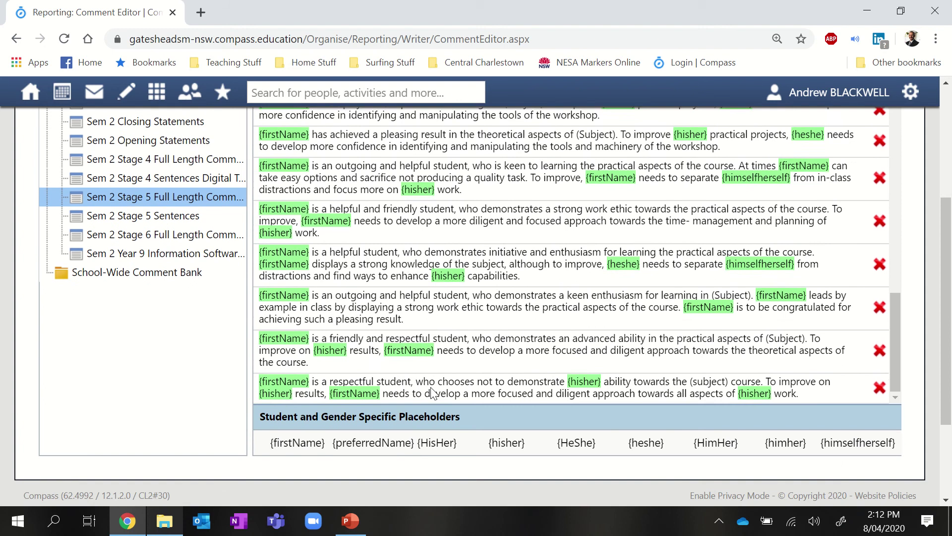
{"action": "scroll", "coordinate": [432, 391], "scroll_direction": "up", "scroll_amount": 8}
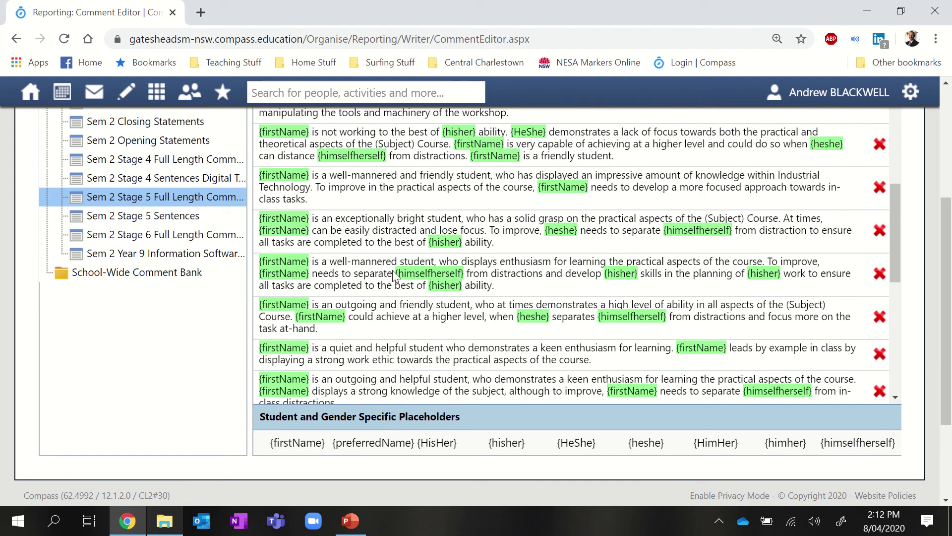
{"action": "left_click", "coordinate": [204, 236]}
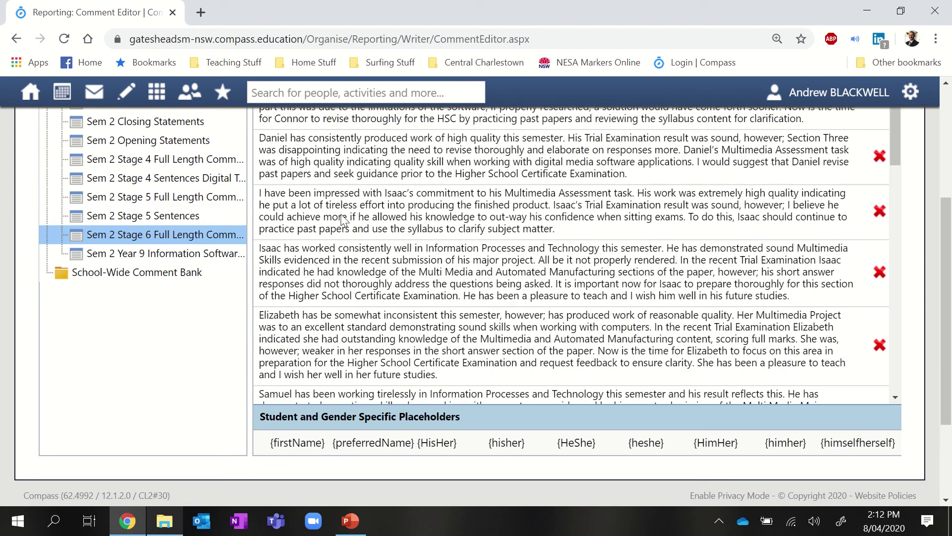
{"action": "scroll", "coordinate": [407, 250], "scroll_direction": "up", "scroll_amount": 5}
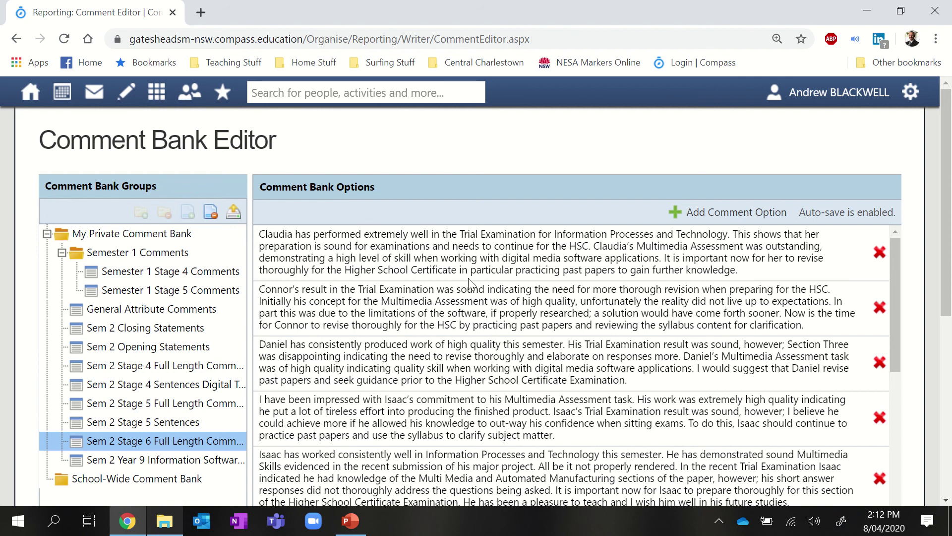
{"action": "left_click", "coordinate": [358, 259]}
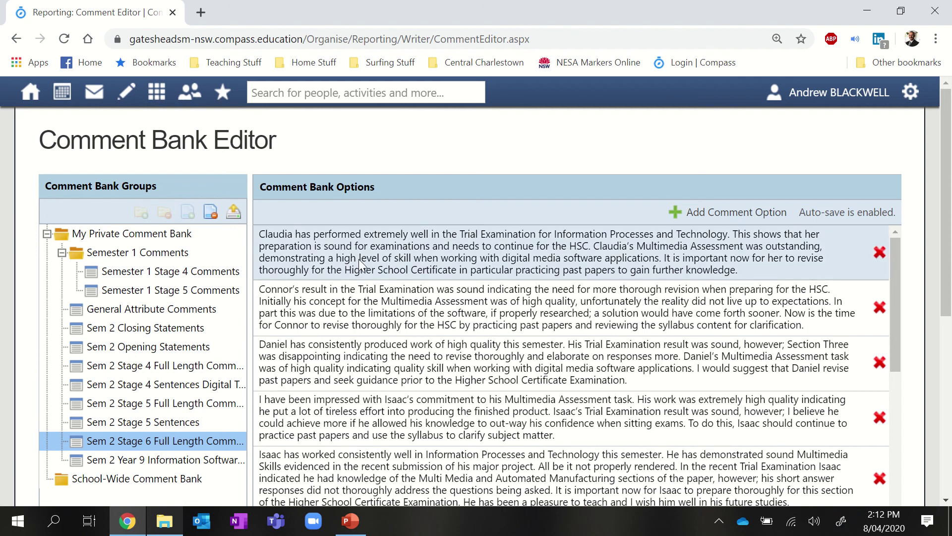
{"action": "left_click", "coordinate": [358, 258]}
{"action": "left_click", "coordinate": [296, 231]}
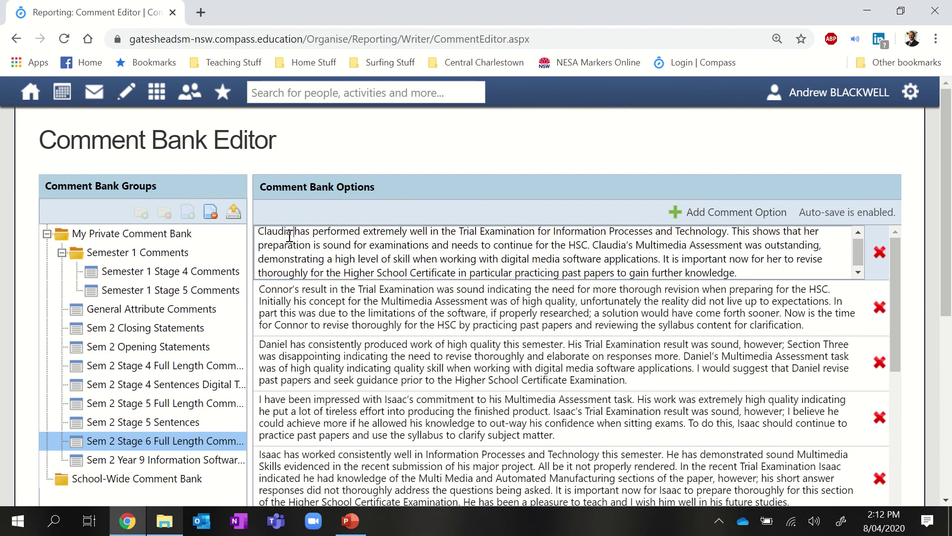
{"action": "left_click_drag", "start_coordinate": [292, 233], "coordinate": [258, 233]}
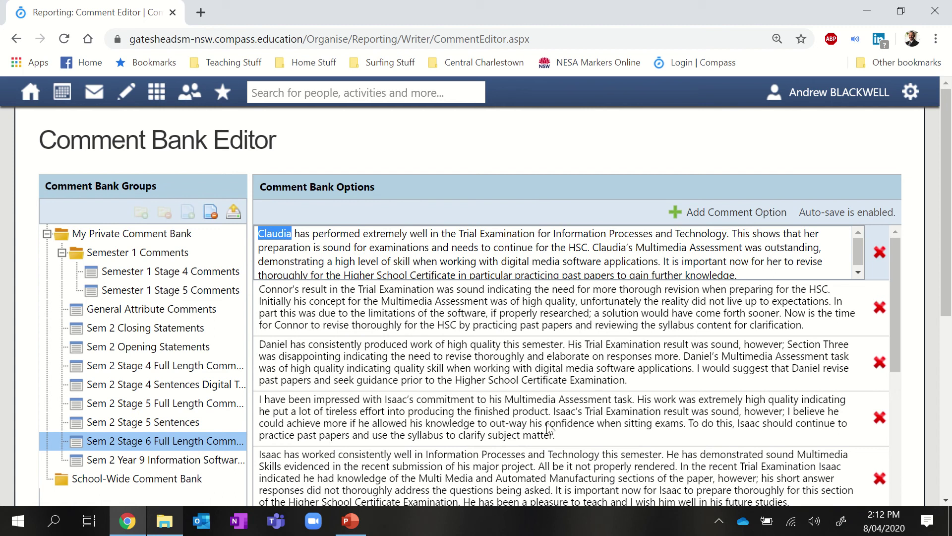
{"action": "scroll", "coordinate": [547, 422], "scroll_direction": "down", "scroll_amount": 15}
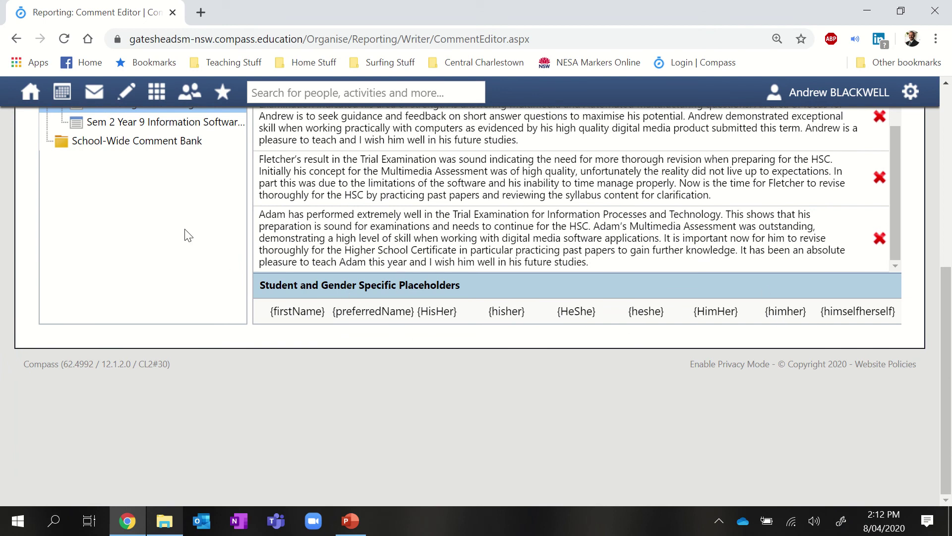
{"action": "scroll", "coordinate": [188, 234], "scroll_direction": "up", "scroll_amount": 7}
{"action": "scroll", "coordinate": [403, 277], "scroll_direction": "up", "scroll_amount": 3}
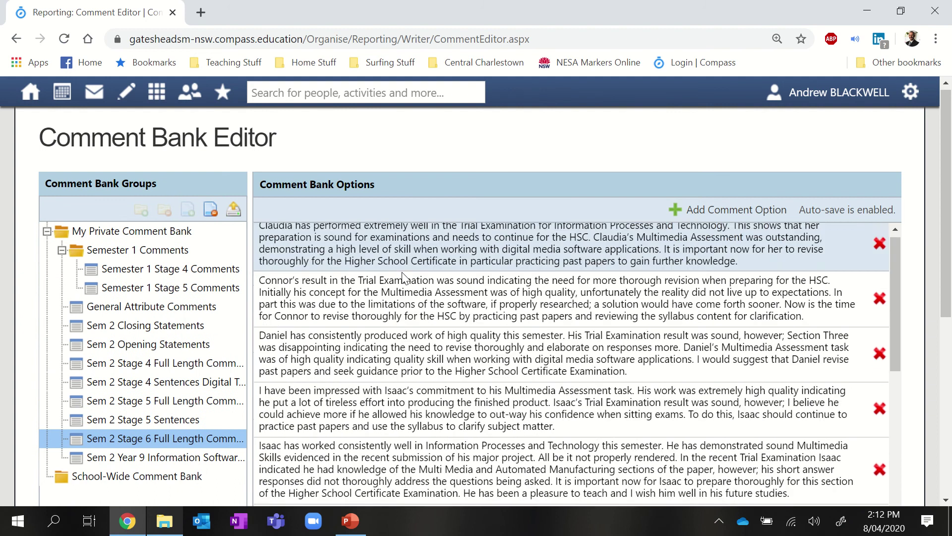
Look through the Sem 2 Stage 5 lists, then view Semester 1 Stage 4 Comments' single {firstName}/{HisHer} comment
{"action": "left_click", "coordinate": [150, 418]}
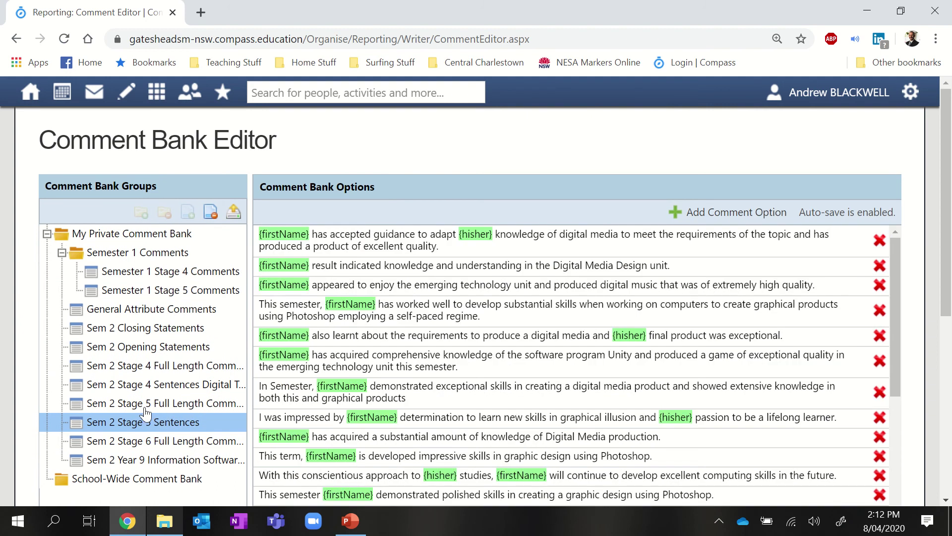
{"action": "left_click", "coordinate": [152, 405]}
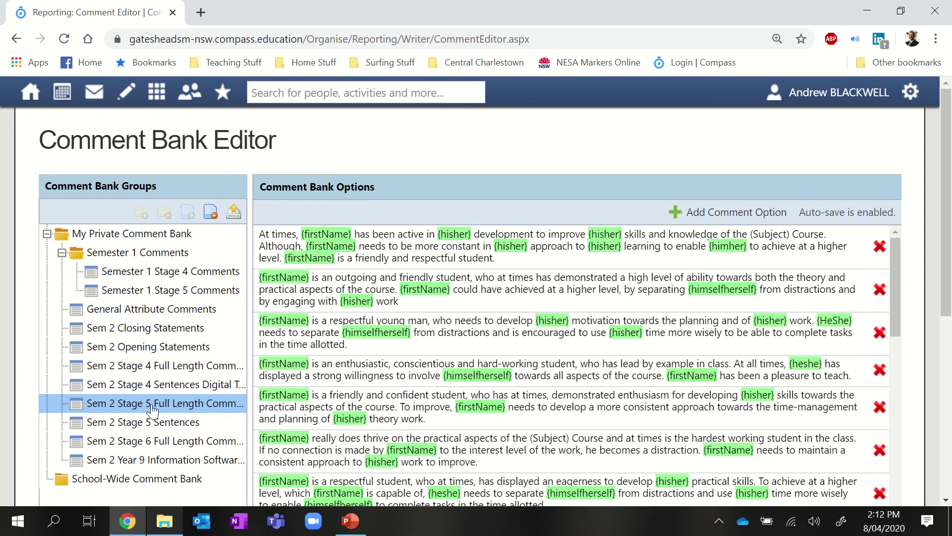
{"action": "left_click", "coordinate": [184, 276]}
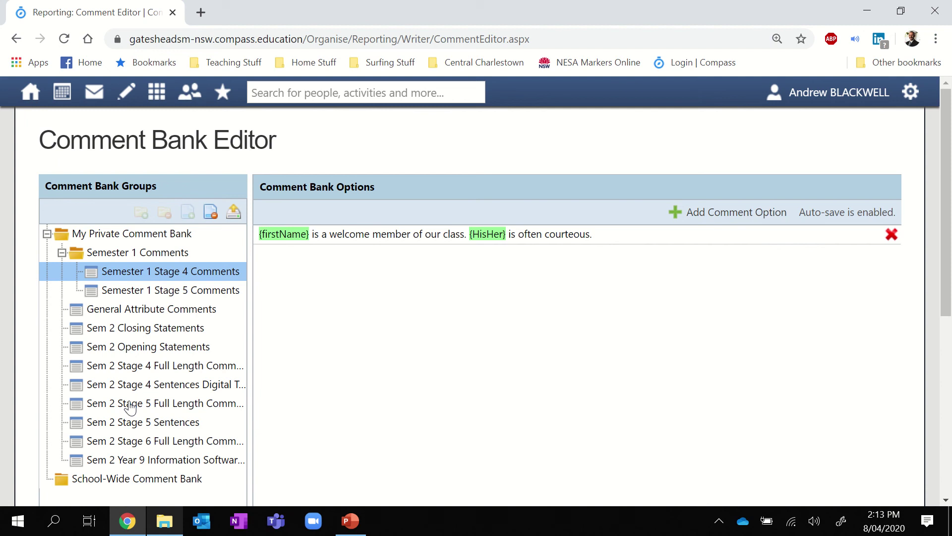
{"action": "scroll", "coordinate": [130, 407], "scroll_direction": "down", "scroll_amount": 1}
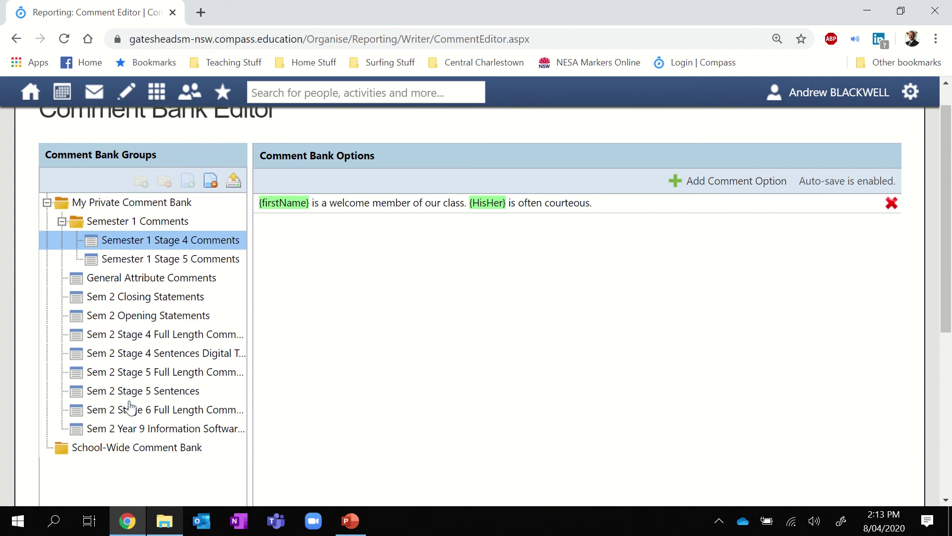
{"action": "scroll", "coordinate": [130, 408], "scroll_direction": "up", "scroll_amount": 1}
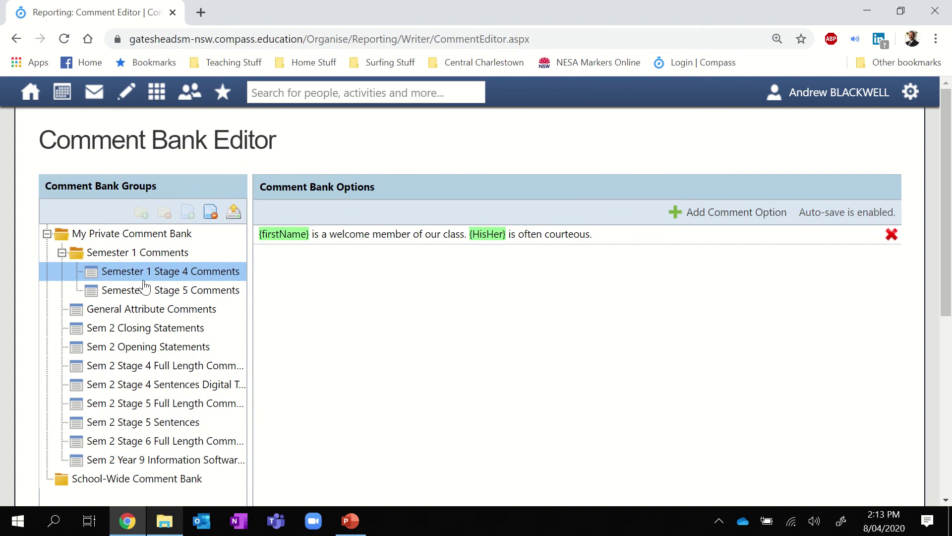
Rename the Semester 1 Stage 4 list to 'Semester 1 Stage 4 Digital Tech'
{"action": "left_click", "coordinate": [187, 271]}
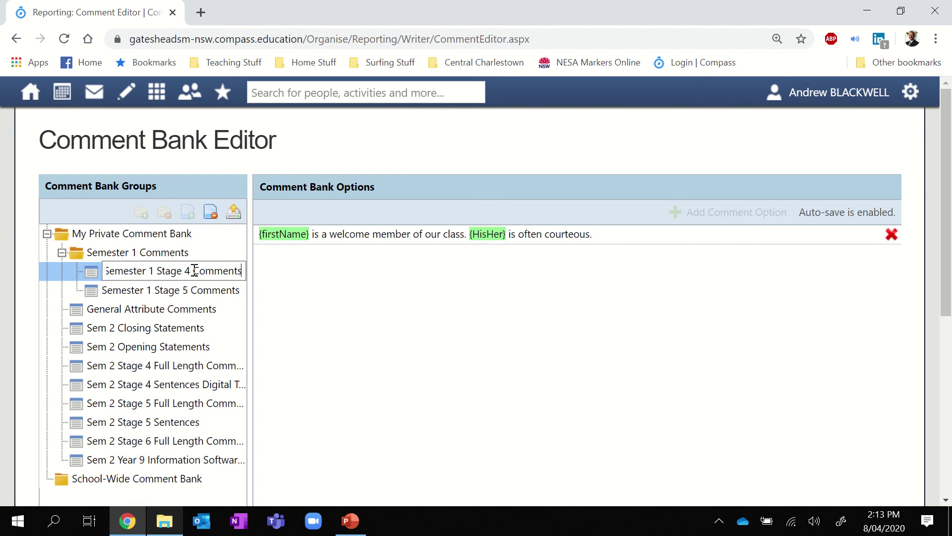
{"action": "left_click_drag", "start_coordinate": [192, 270], "coordinate": [246, 270]}
{"action": "type", "text": "Dig"}
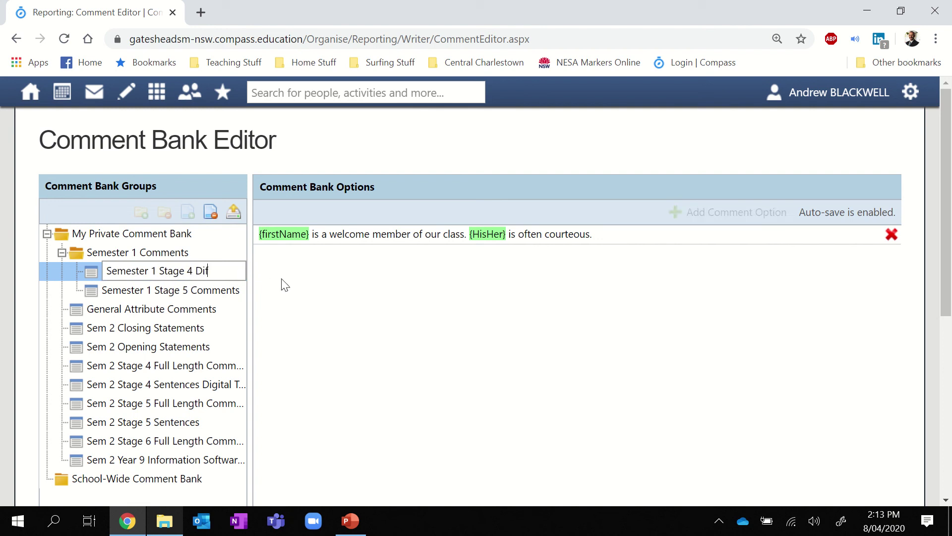
{"action": "type", "text": "ital Tech"}
{"action": "left_click", "coordinate": [226, 294]}
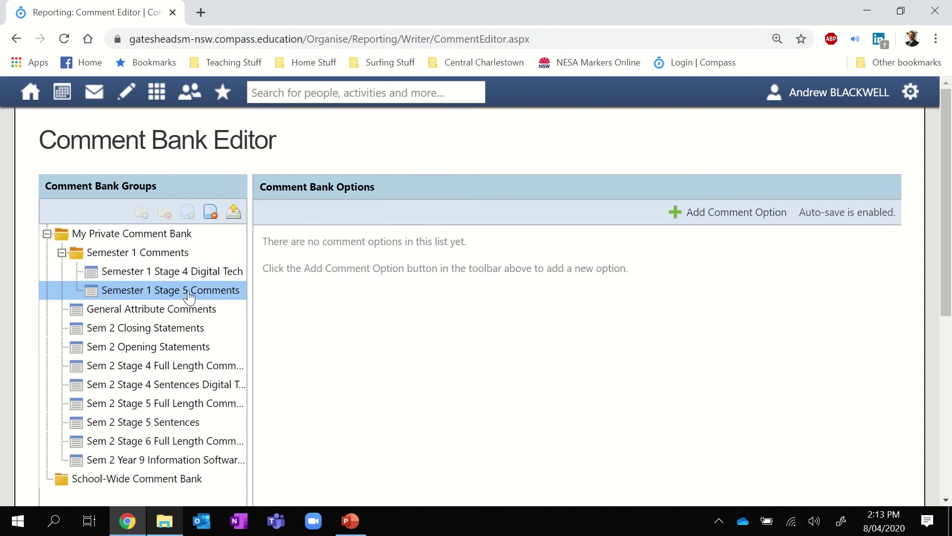
Rename the Semester 1 Stage 5 list to 'Semester 1 Stage 5 Year 9 IST'
{"action": "left_click", "coordinate": [189, 295]}
{"action": "left_click_drag", "start_coordinate": [189, 291], "coordinate": [314, 308]}
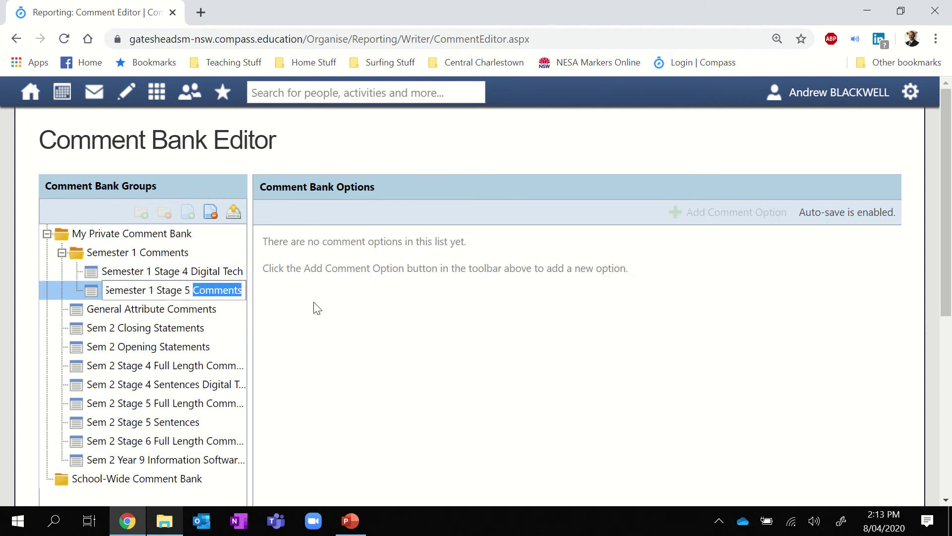
{"action": "type", "text": "Year 9 IST"}
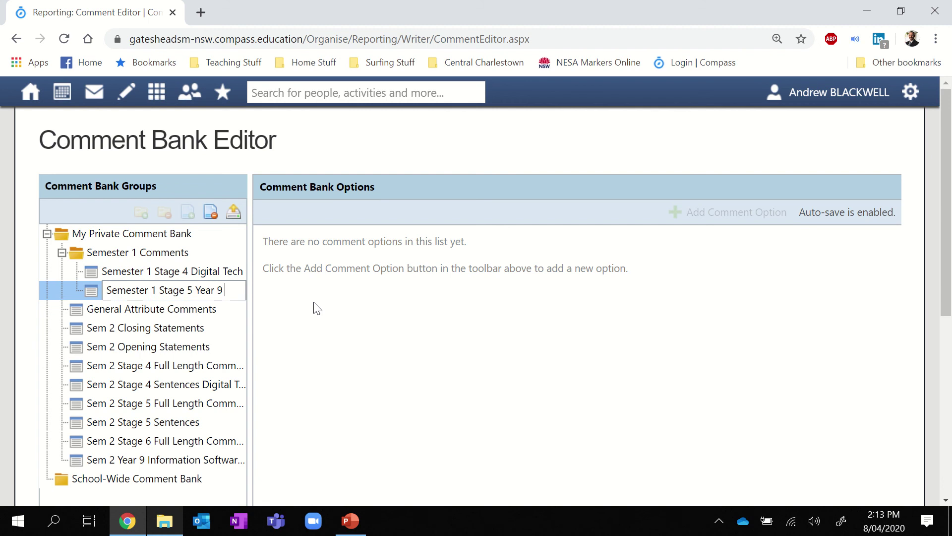
{"action": "left_click", "coordinate": [189, 310]}
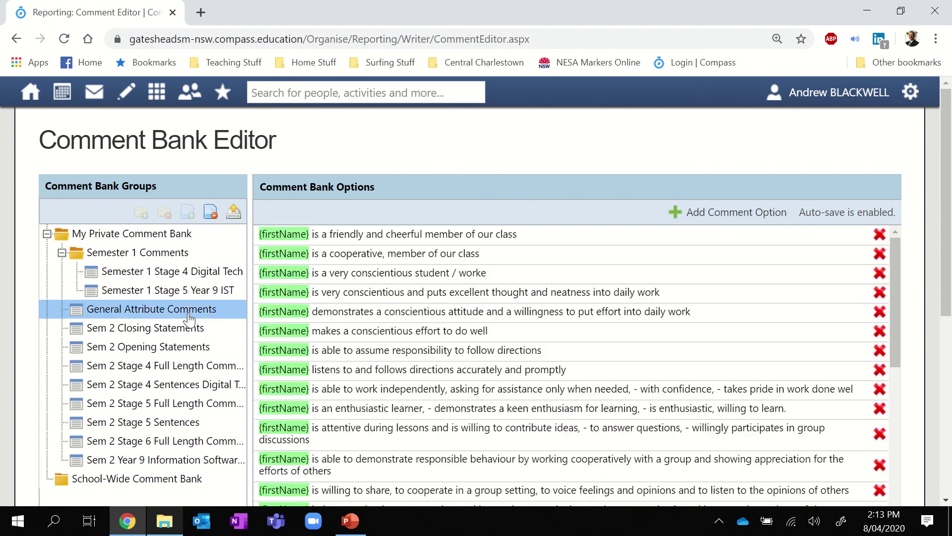
Reopen the empty Semester 1 Stage 5 Year 9 IST list and check the placeholders panel below
{"action": "left_click", "coordinate": [201, 291]}
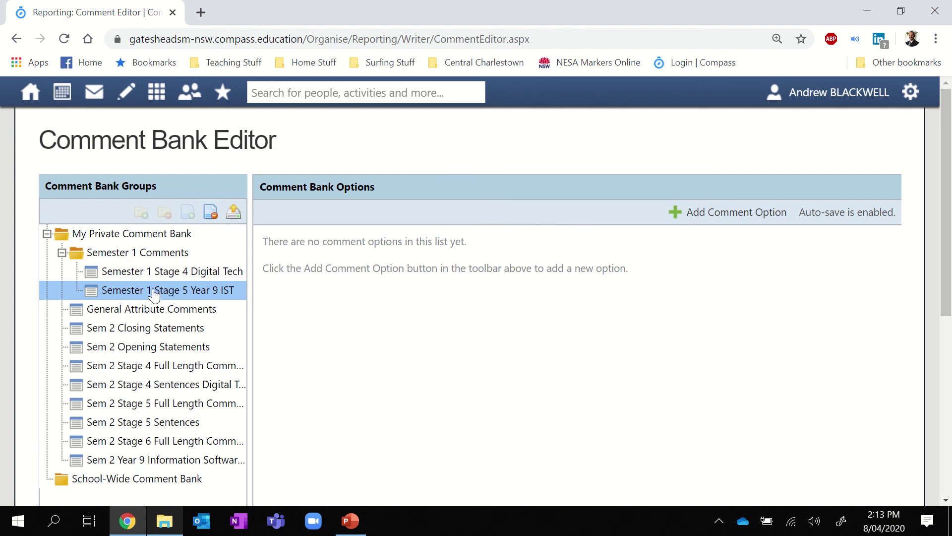
{"action": "scroll", "coordinate": [144, 365], "scroll_direction": "down", "scroll_amount": 1}
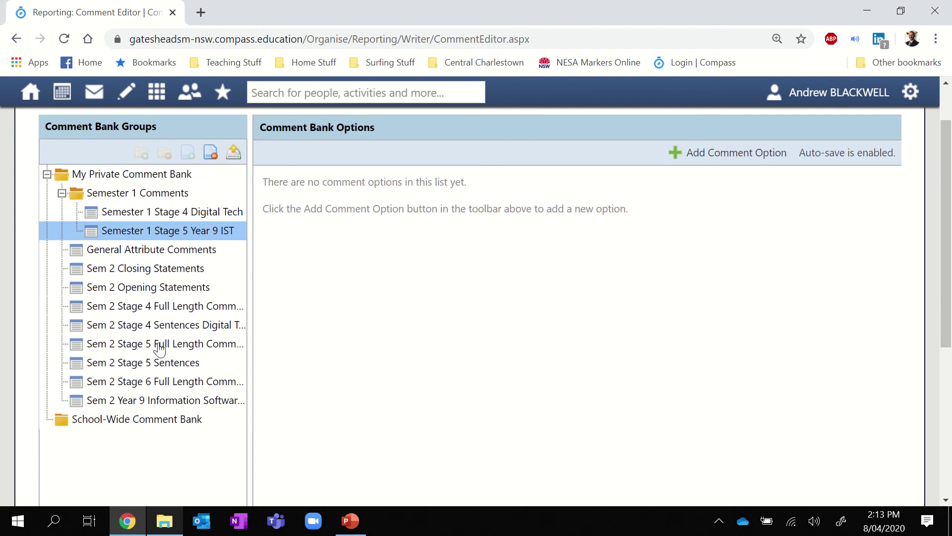
{"action": "scroll", "coordinate": [183, 287], "scroll_direction": "up", "scroll_amount": 1}
{"action": "scroll", "coordinate": [304, 306], "scroll_direction": "down", "scroll_amount": 5}
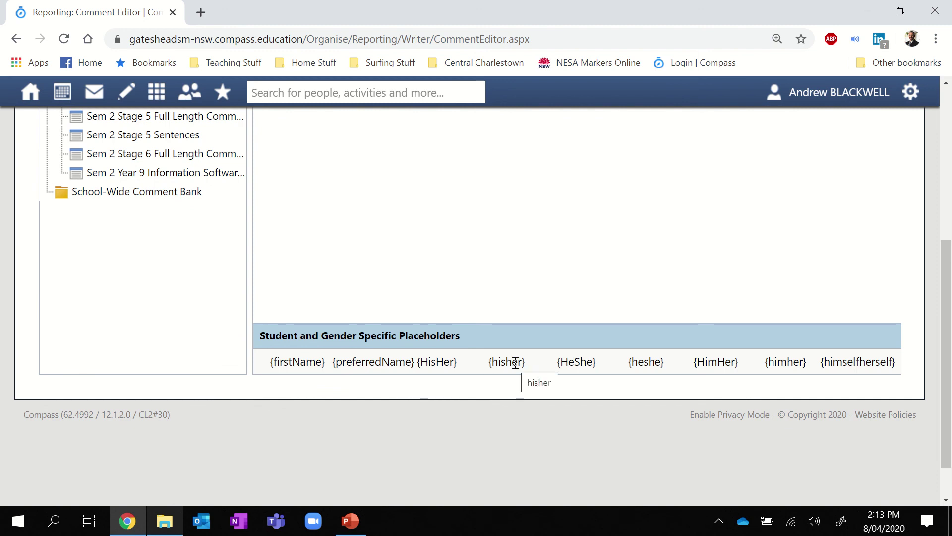
{"action": "scroll", "coordinate": [516, 363], "scroll_direction": "up", "scroll_amount": 6}
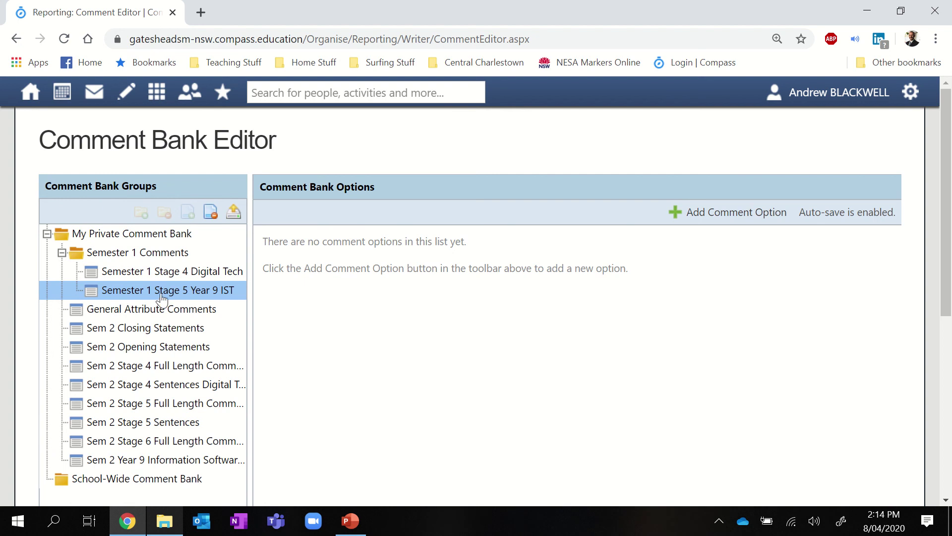
{"action": "scroll", "coordinate": [385, 421], "scroll_direction": "down", "scroll_amount": 5}
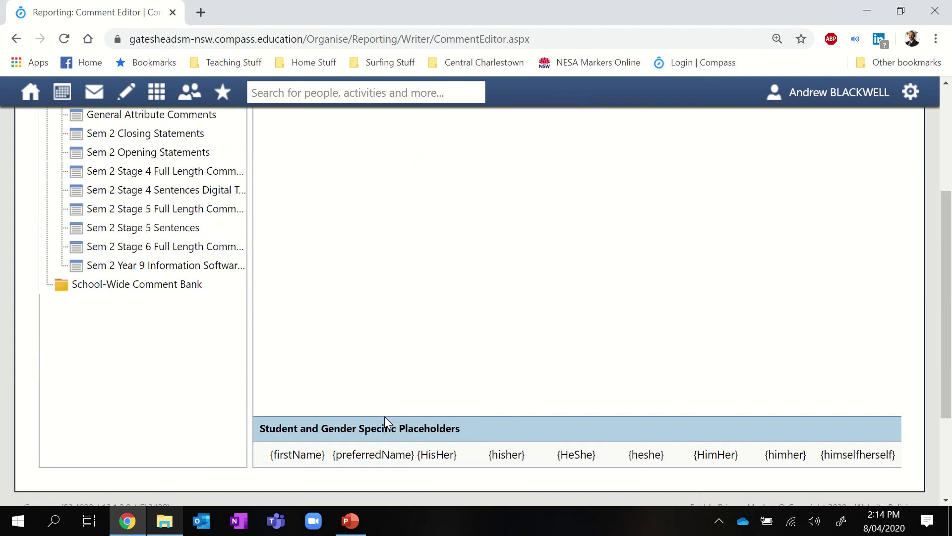
{"action": "scroll", "coordinate": [385, 421], "scroll_direction": "up", "scroll_amount": 2}
{"action": "scroll", "coordinate": [389, 423], "scroll_direction": "up", "scroll_amount": 3}
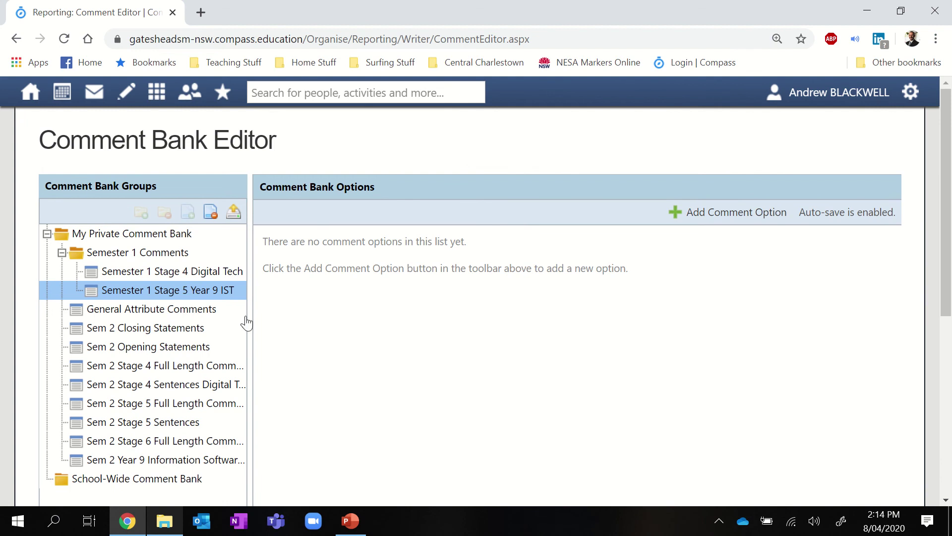
{"action": "left_click", "coordinate": [113, 279]}
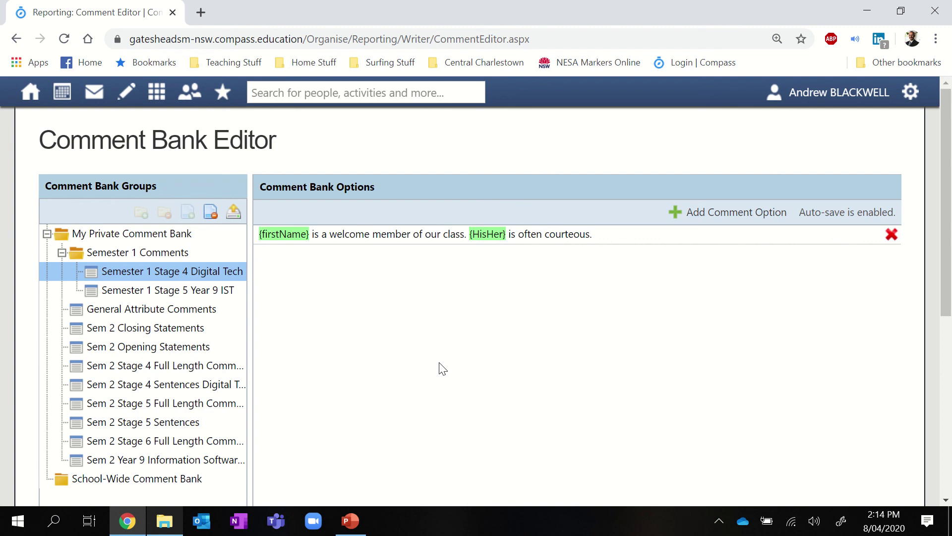
Go to the Semester Reports page from the Teaching and Learning menu
{"action": "left_click", "coordinate": [127, 92]}
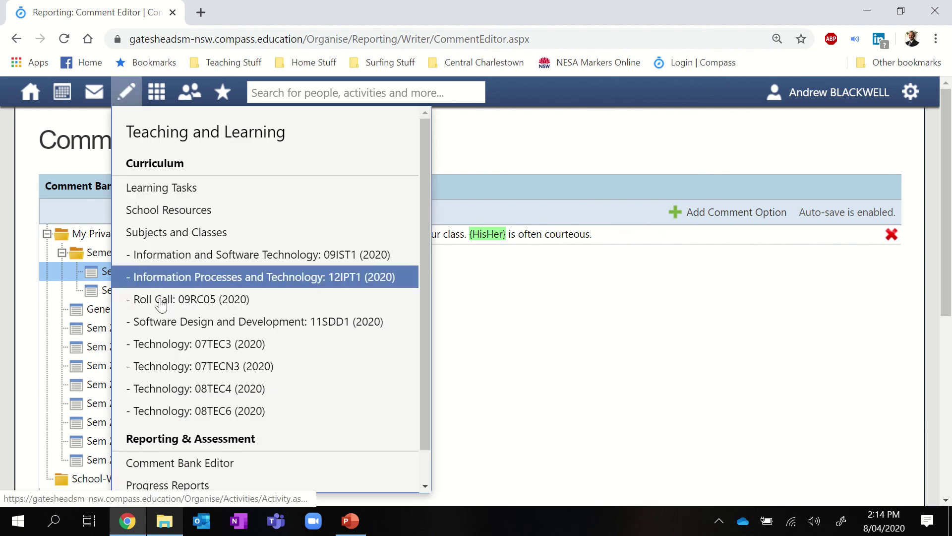
{"action": "scroll", "coordinate": [181, 414], "scroll_direction": "down", "scroll_amount": 1}
{"action": "left_click", "coordinate": [174, 473]}
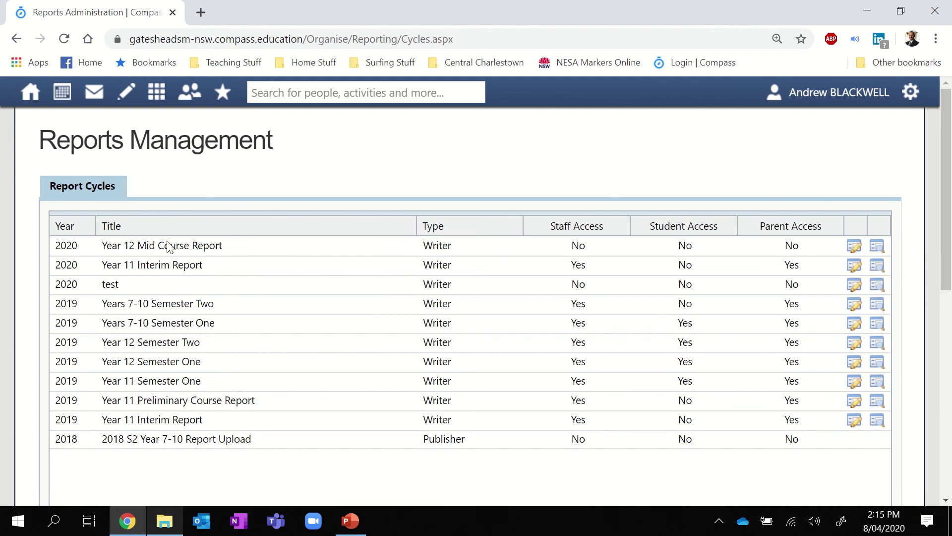
Check the Progress Reports page, then return to Semester Reports listing the eleven report cycles
{"action": "mouse_move", "coordinate": [128, 79]}
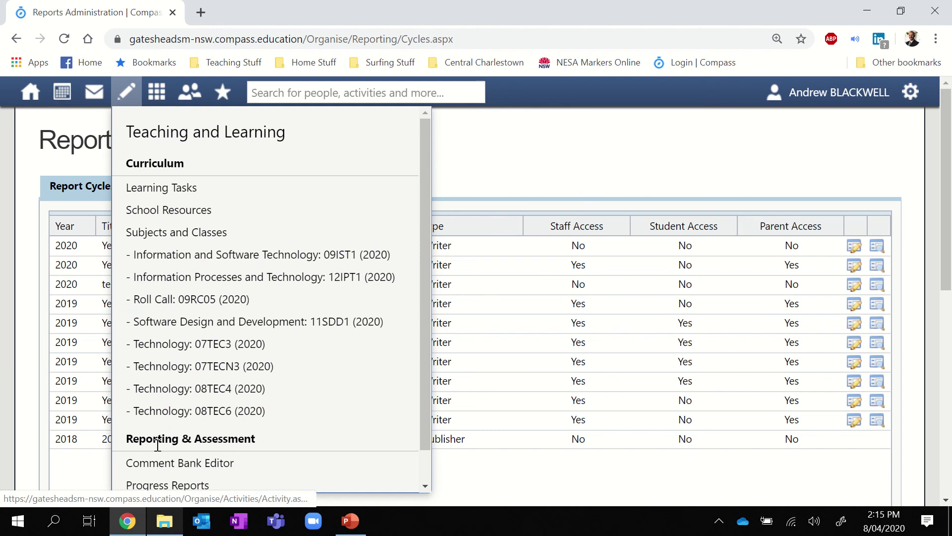
{"action": "scroll", "coordinate": [161, 436], "scroll_direction": "down", "scroll_amount": 1}
{"action": "left_click", "coordinate": [164, 459]}
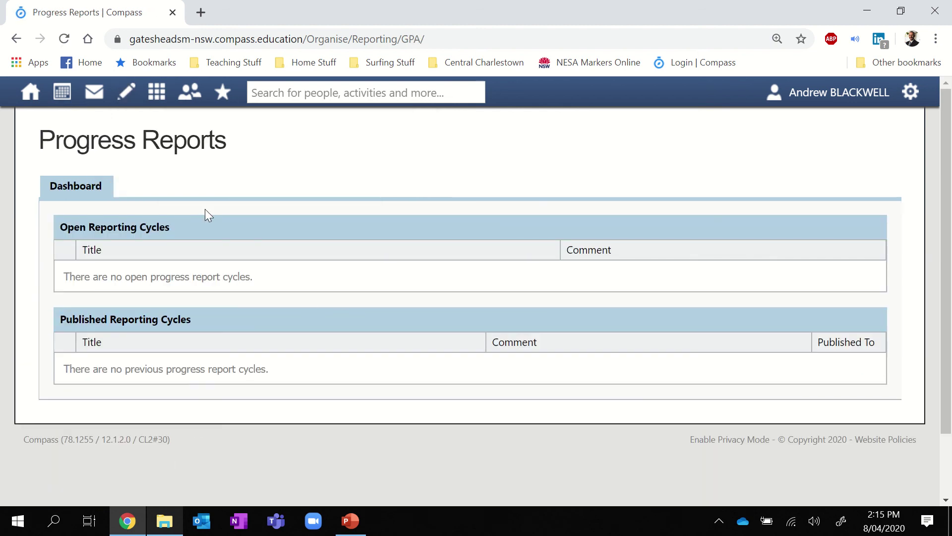
{"action": "mouse_move", "coordinate": [127, 97]}
{"action": "scroll", "coordinate": [138, 407], "scroll_direction": "down", "scroll_amount": 1}
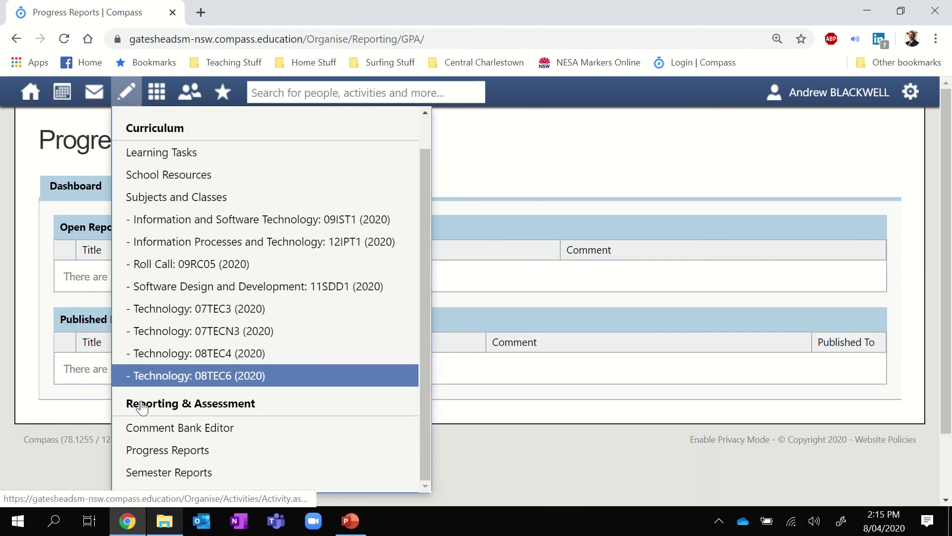
{"action": "left_click", "coordinate": [143, 477]}
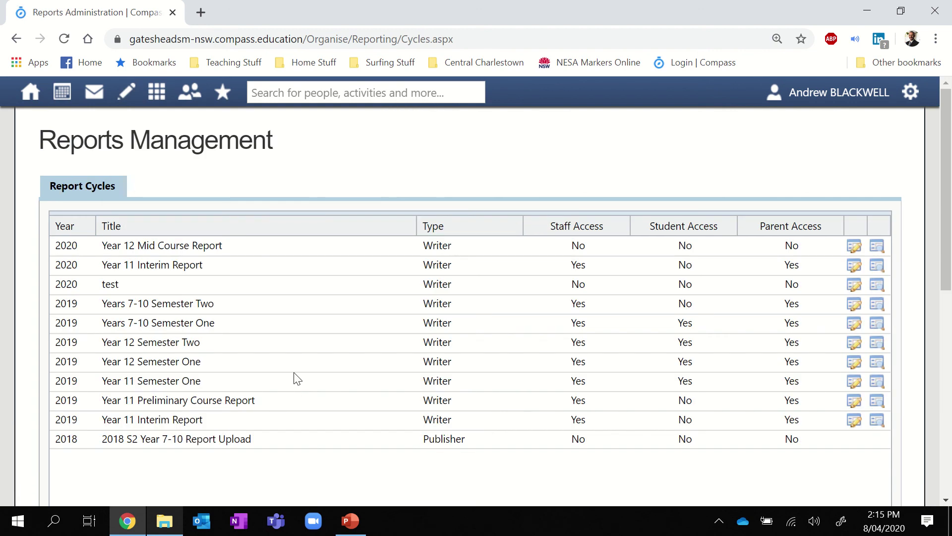